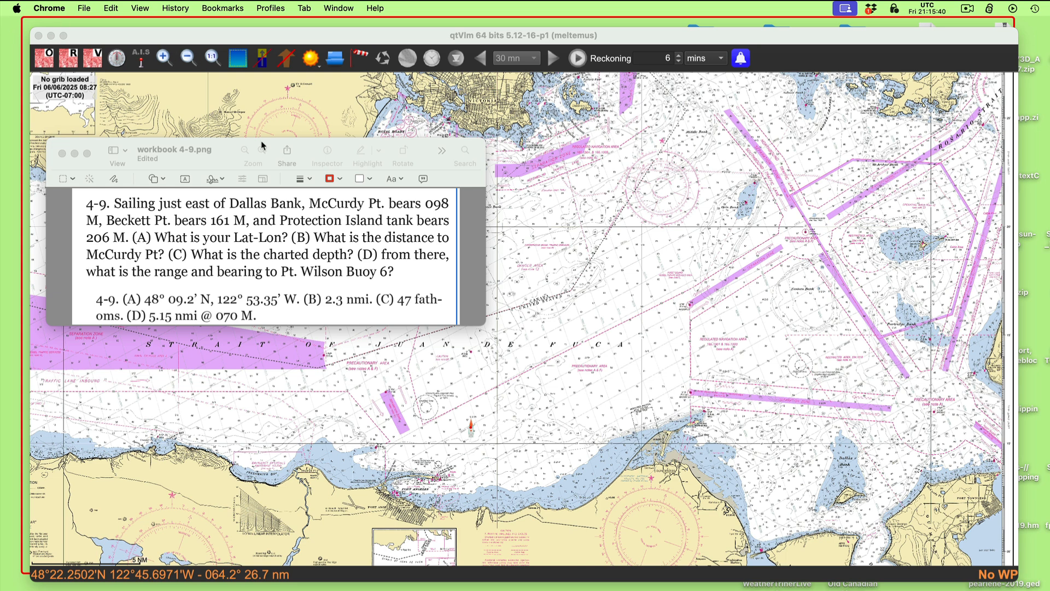
drag(226, 157, 229, 158)
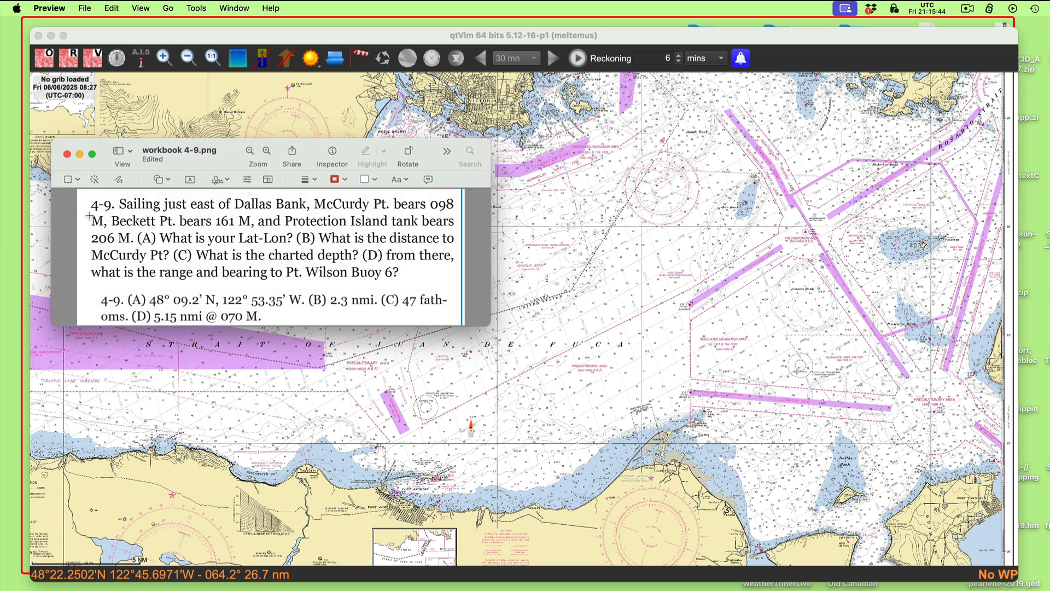
mouse_move(230, 163)
mouse_down()
mouse_move(219, 168)
mouse_move(219, 154)
mouse_up()
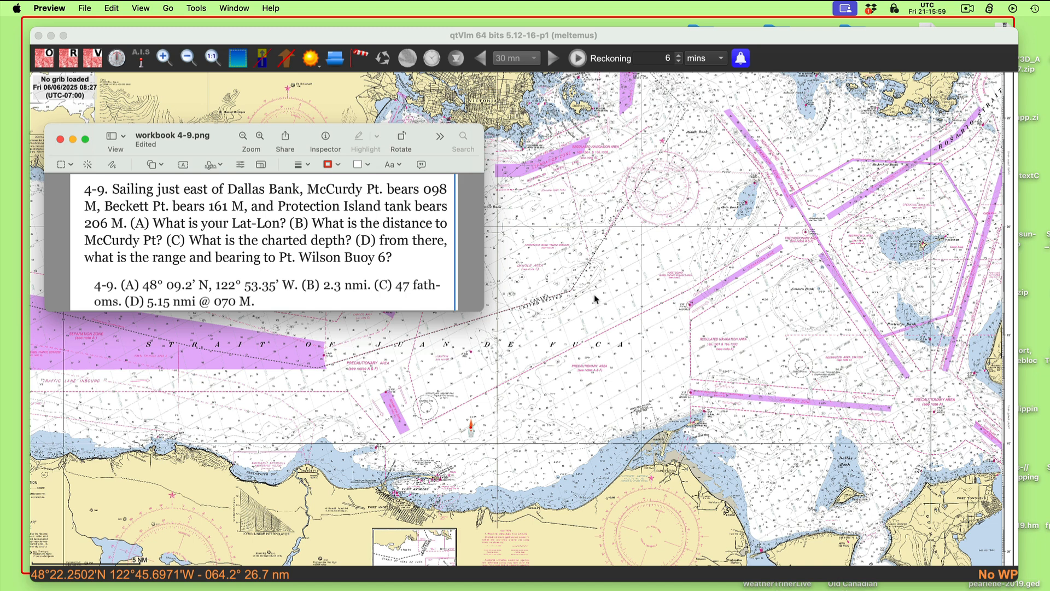
- Search the vector charts for "dallas bank", centre the chart on the US4WA11M result, and close the search
click(570, 276)
key(super+f)
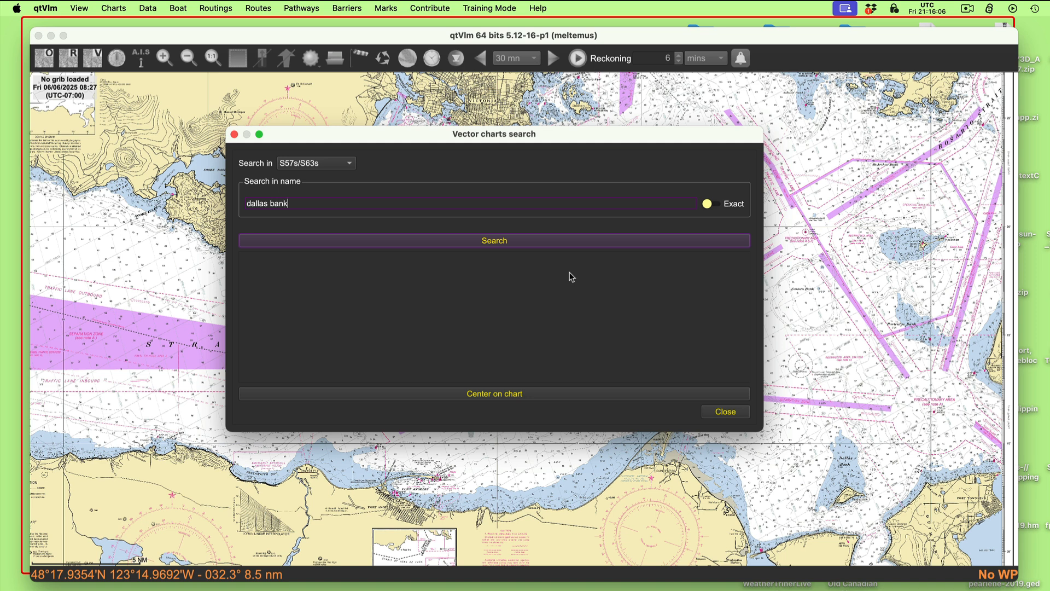
click(564, 248)
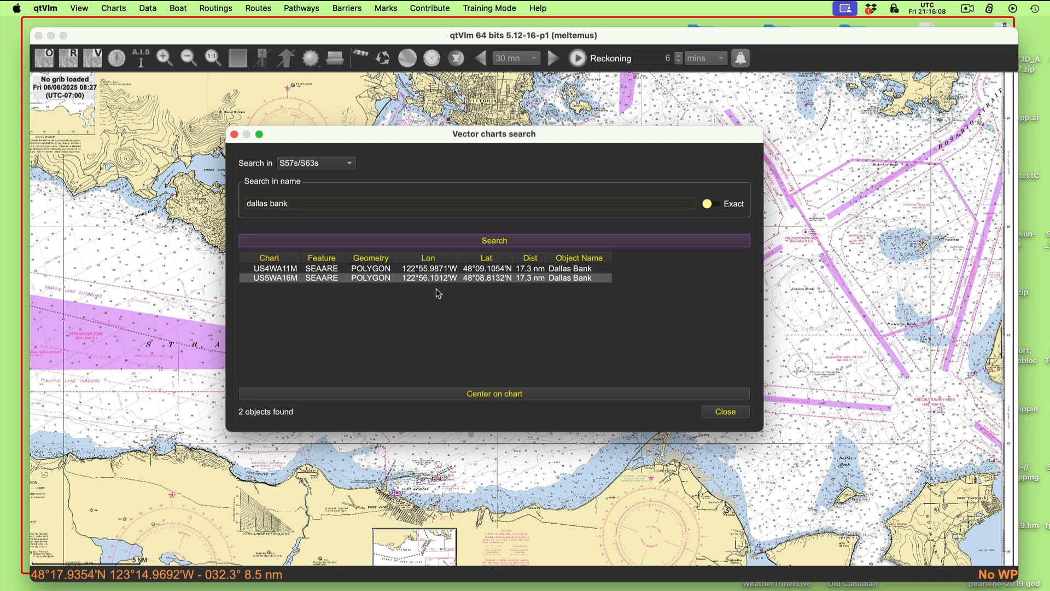
click(563, 270)
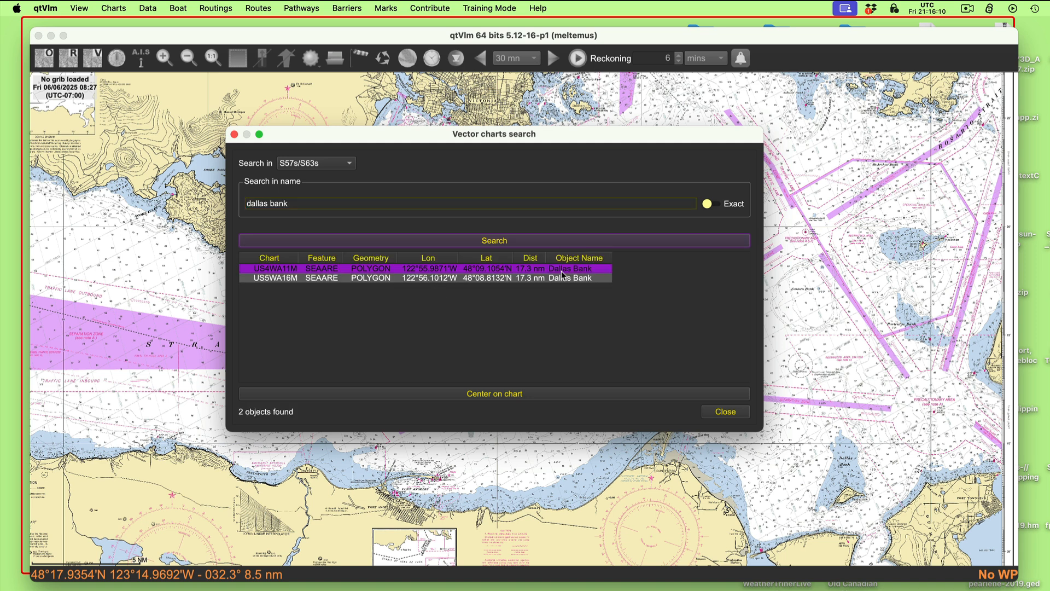
click(502, 395)
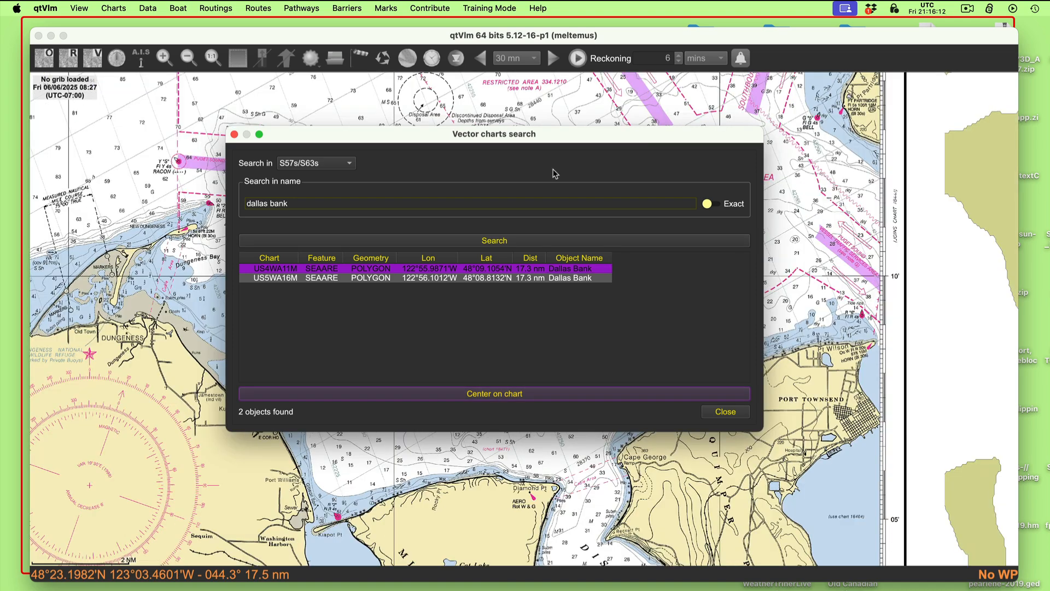
drag(602, 137, 1049, 541)
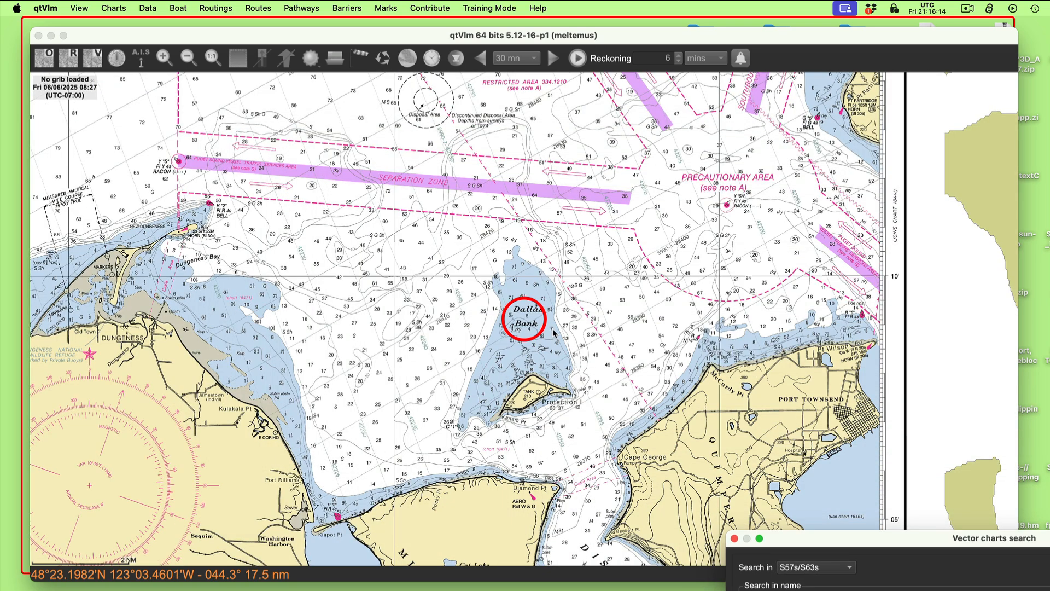
drag(793, 546, 414, 134)
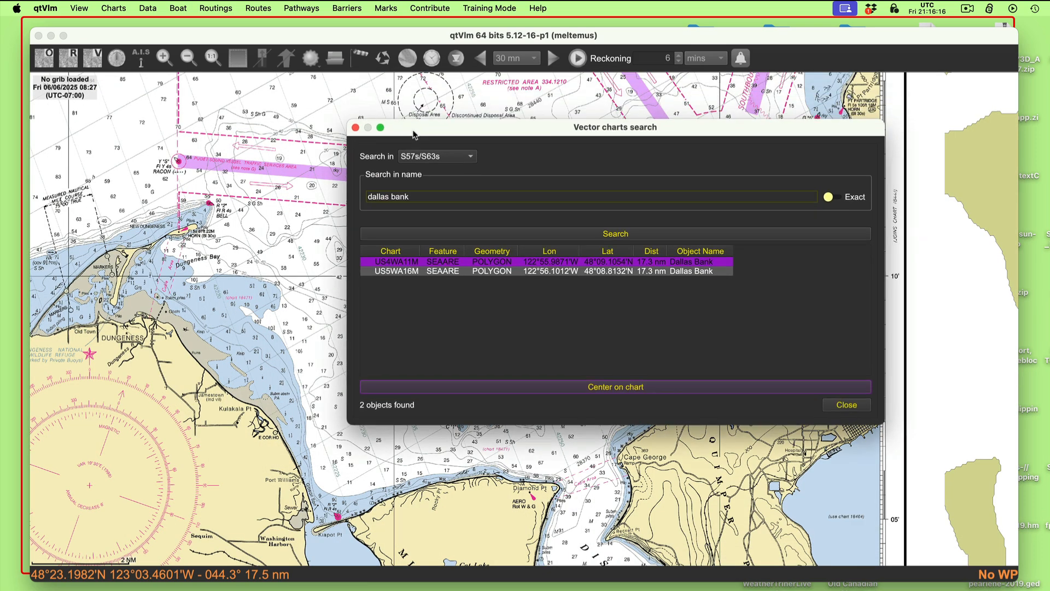
click(355, 127)
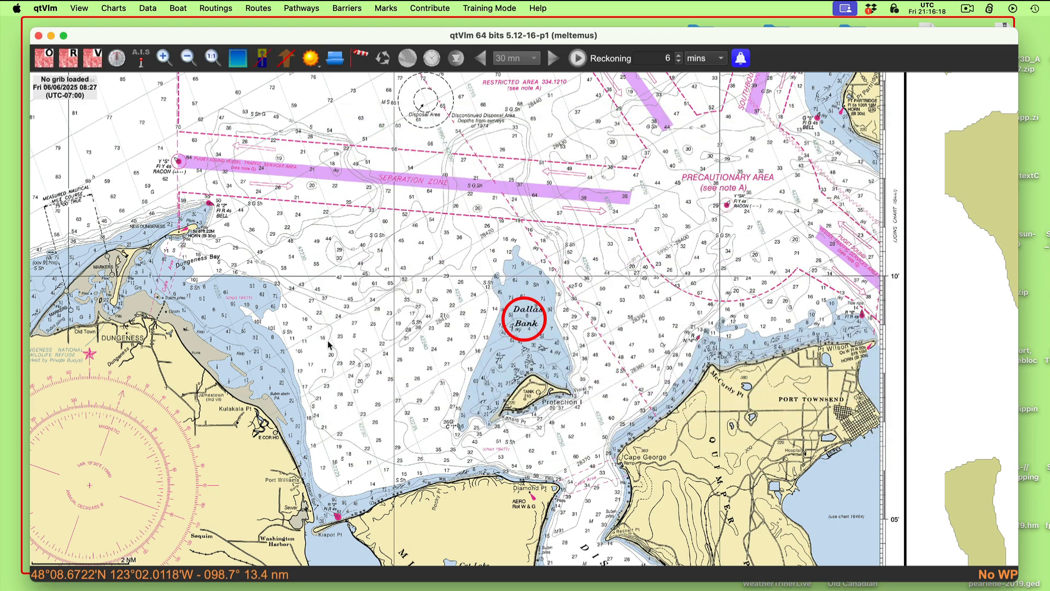
- Narrow the chart window and place the workbook 4-9.png window beside the charted area so both can be used together
scroll(328, 344, down, 5)
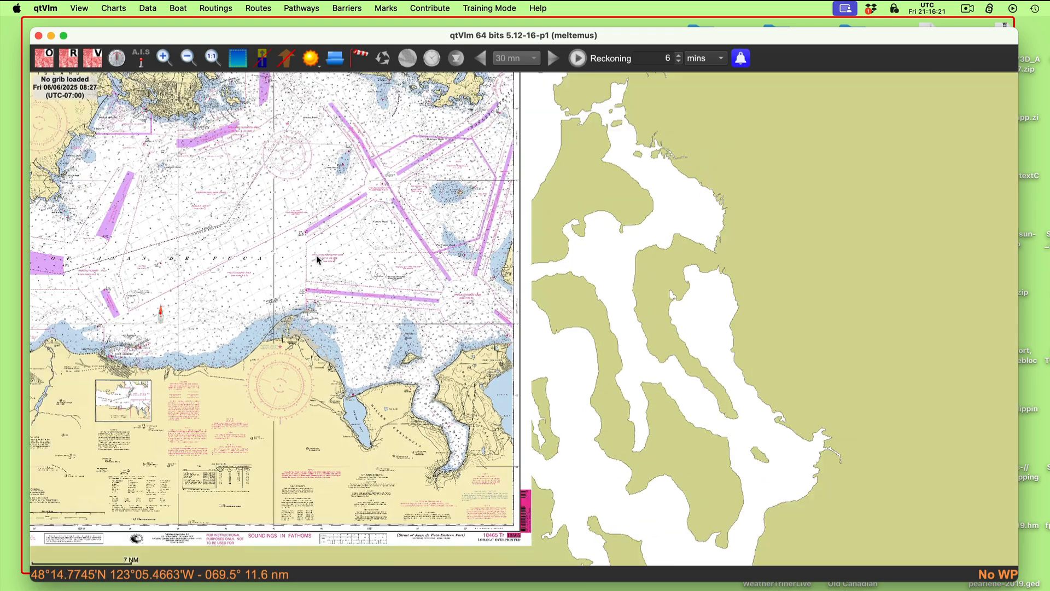
drag(316, 255, 562, 287)
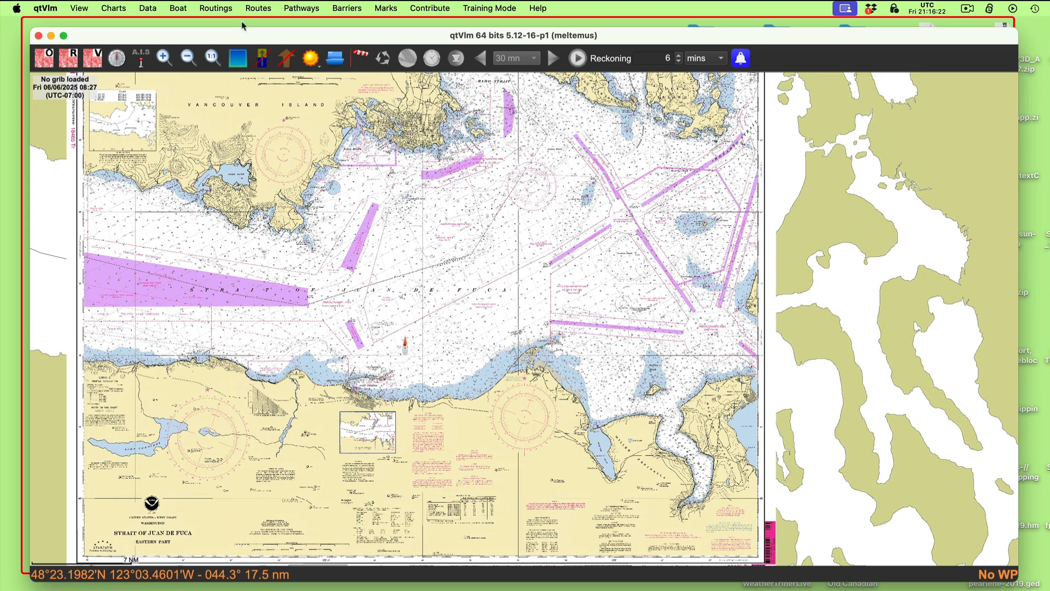
drag(236, 35, 427, 38)
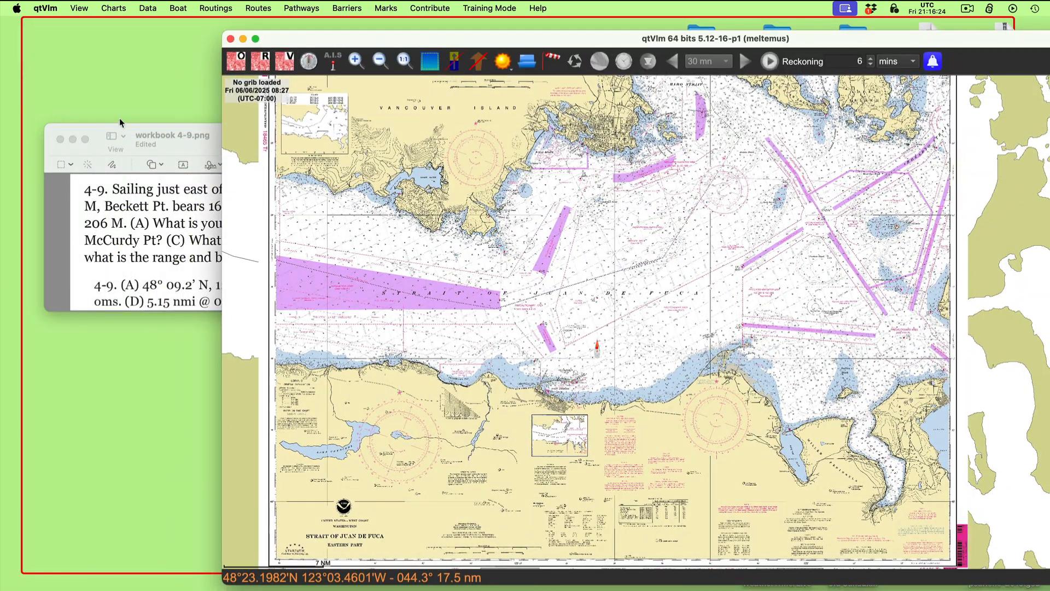
drag(121, 128, 473, 558)
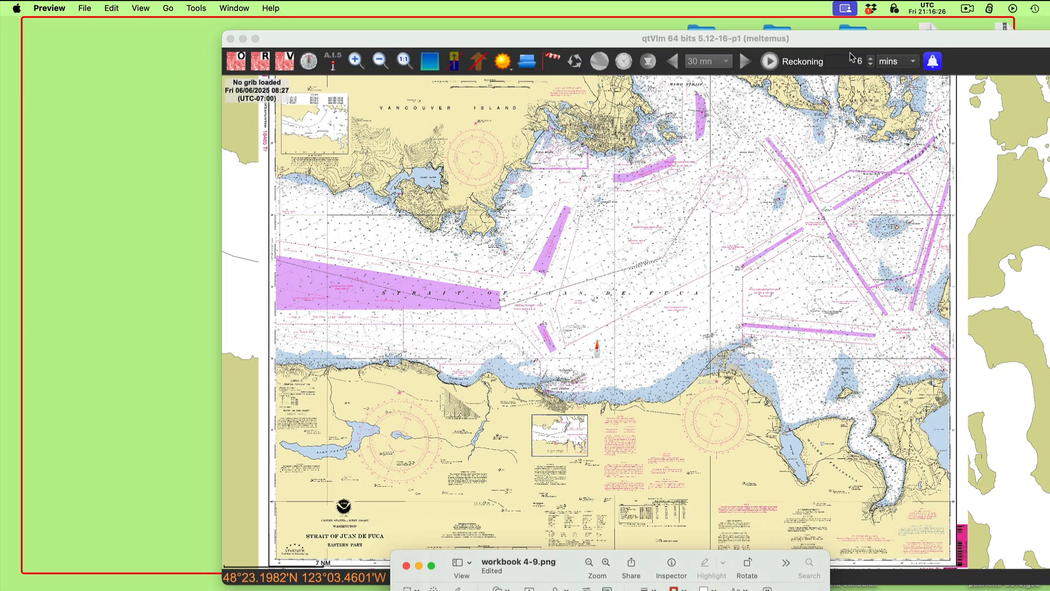
drag(854, 39, 656, 26)
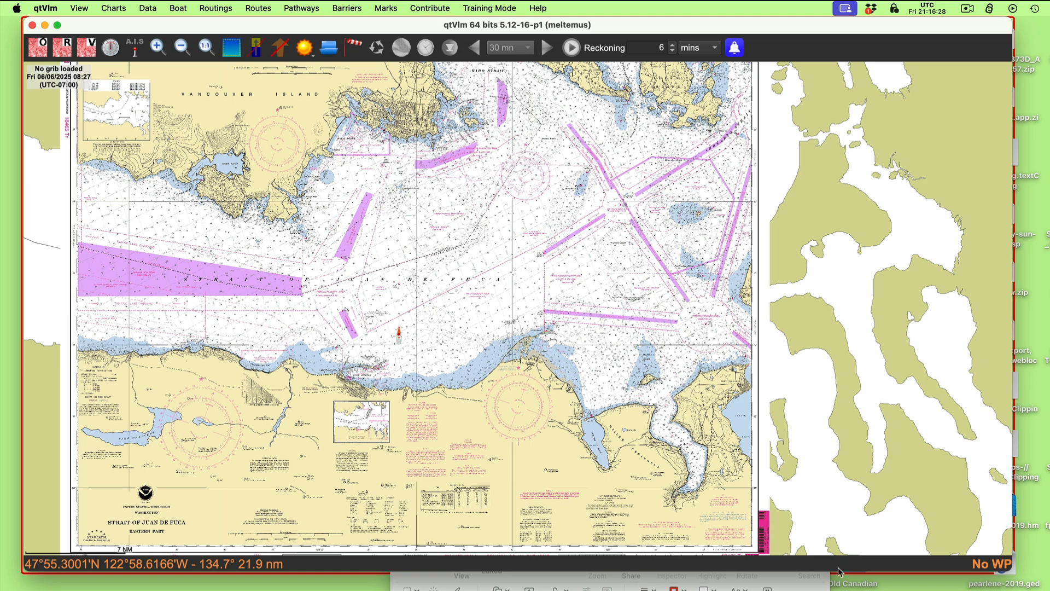
click(817, 575)
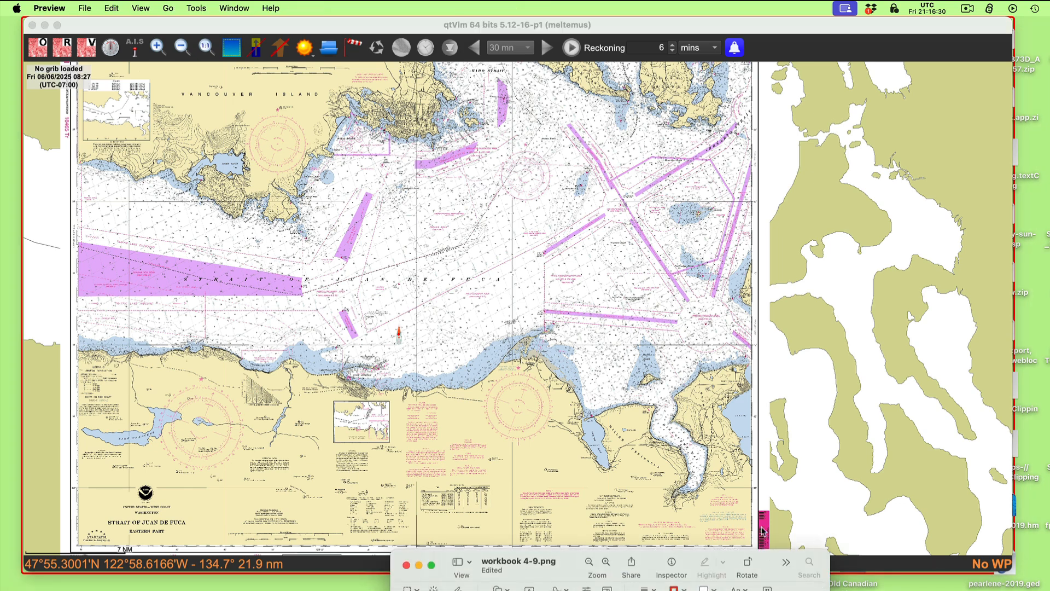
drag(779, 566, 880, 477)
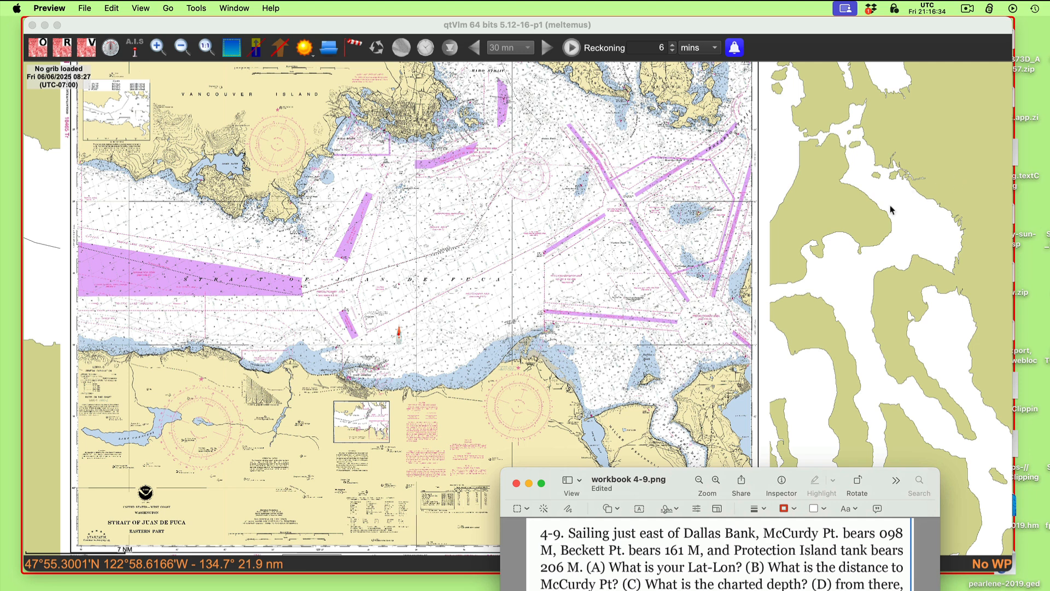
click(890, 204)
drag(1013, 219, 952, 207)
click(837, 576)
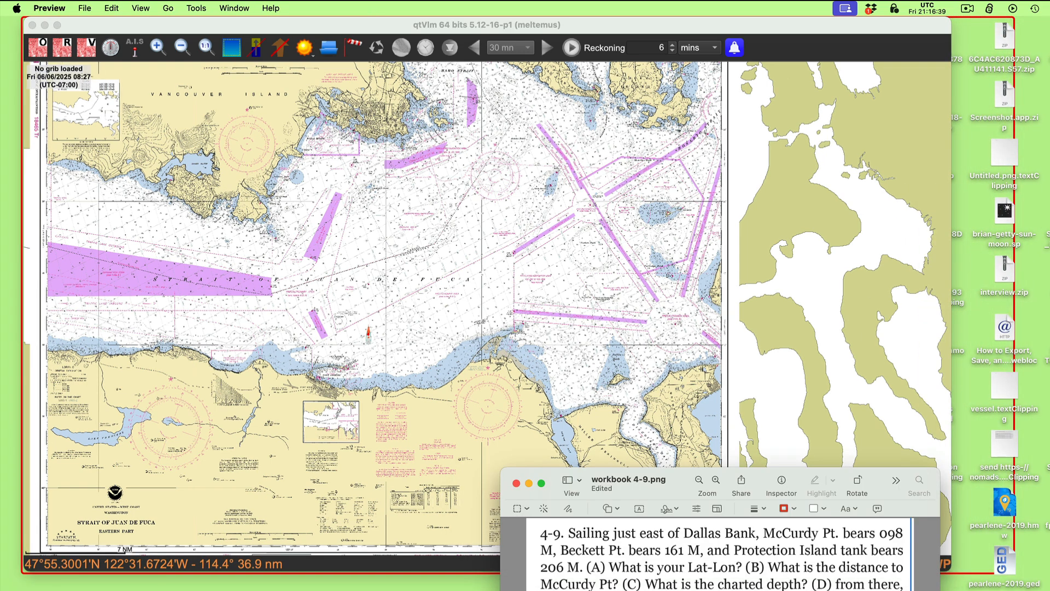
drag(672, 492, 751, 131)
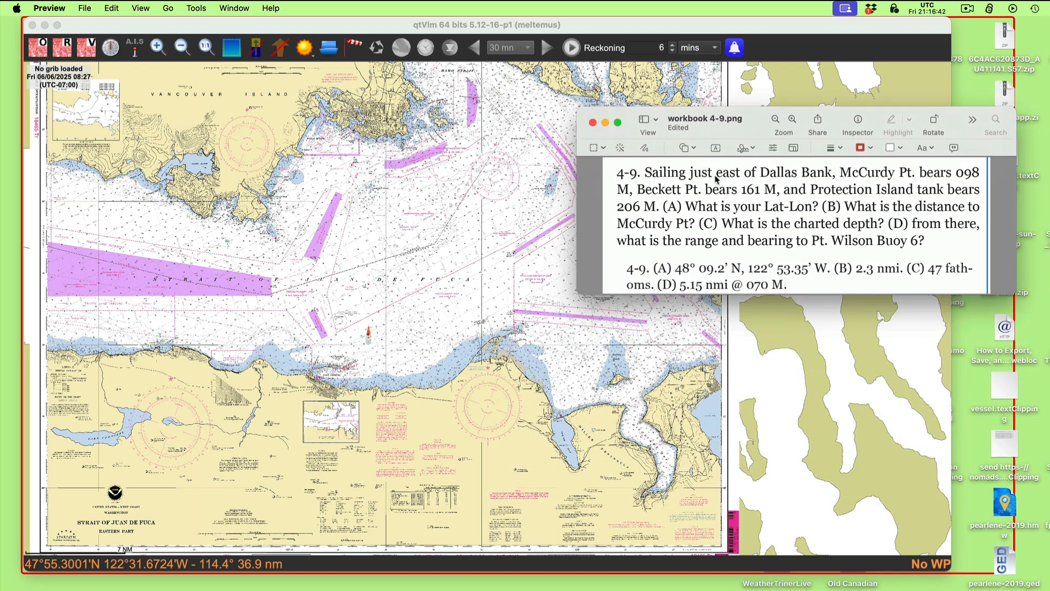
- Enlarge the chart around Dallas Bank and Protection Island, and reread the magnetic bearings in the workbook problem
scroll(591, 397, up, 2)
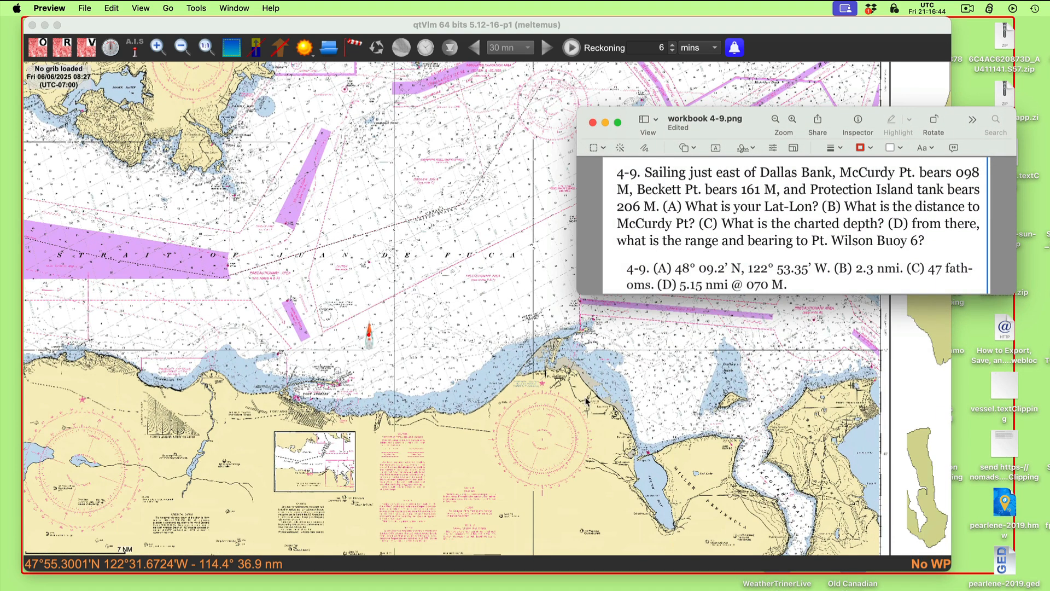
drag(705, 404, 516, 385)
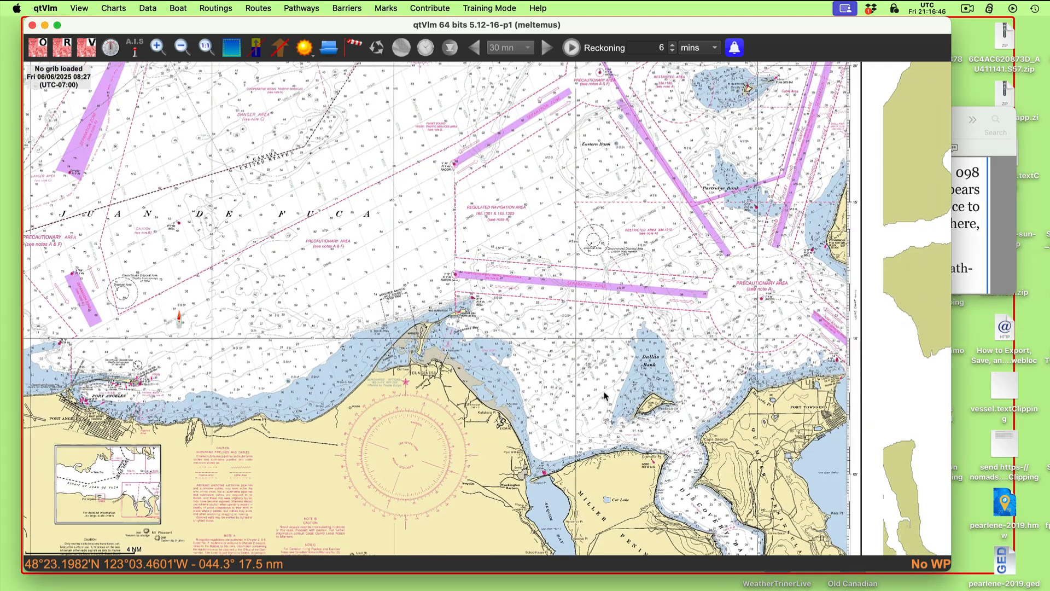
drag(636, 398, 457, 262)
scroll(558, 357, up, 1)
scroll(493, 260, up, 1)
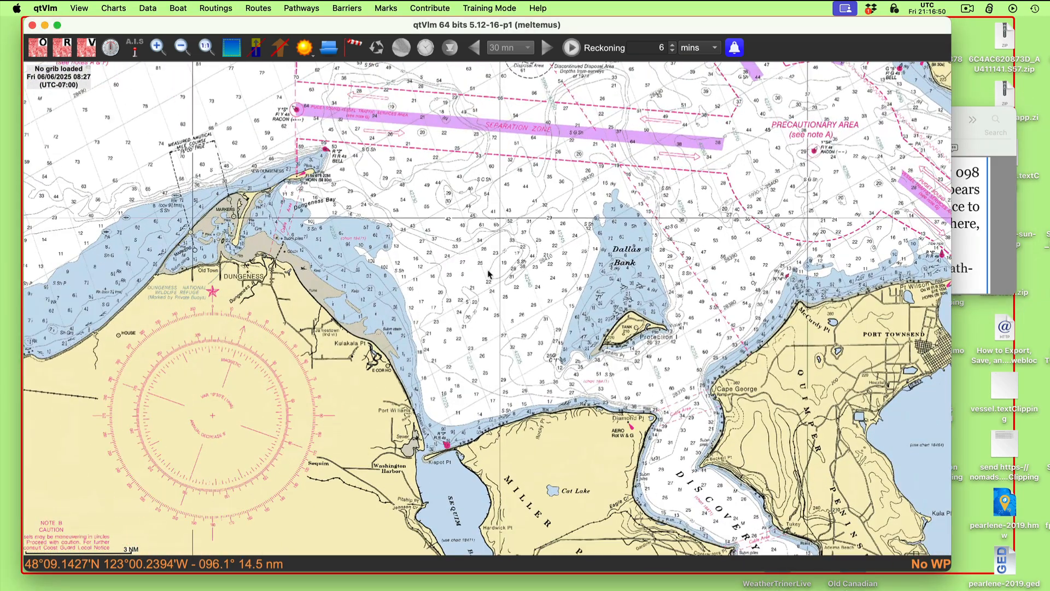
click(997, 151)
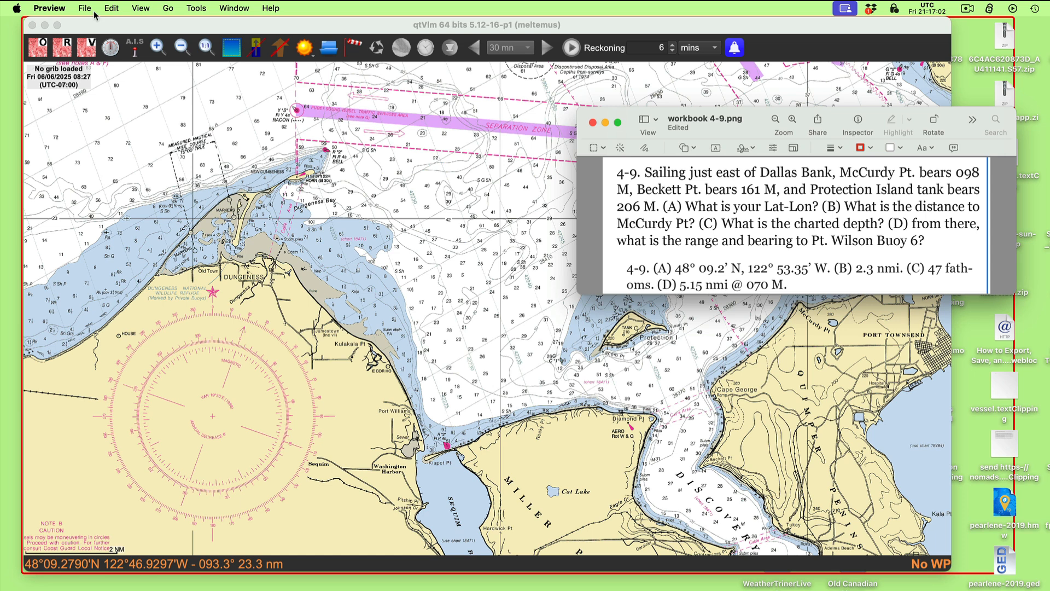
click(135, 168)
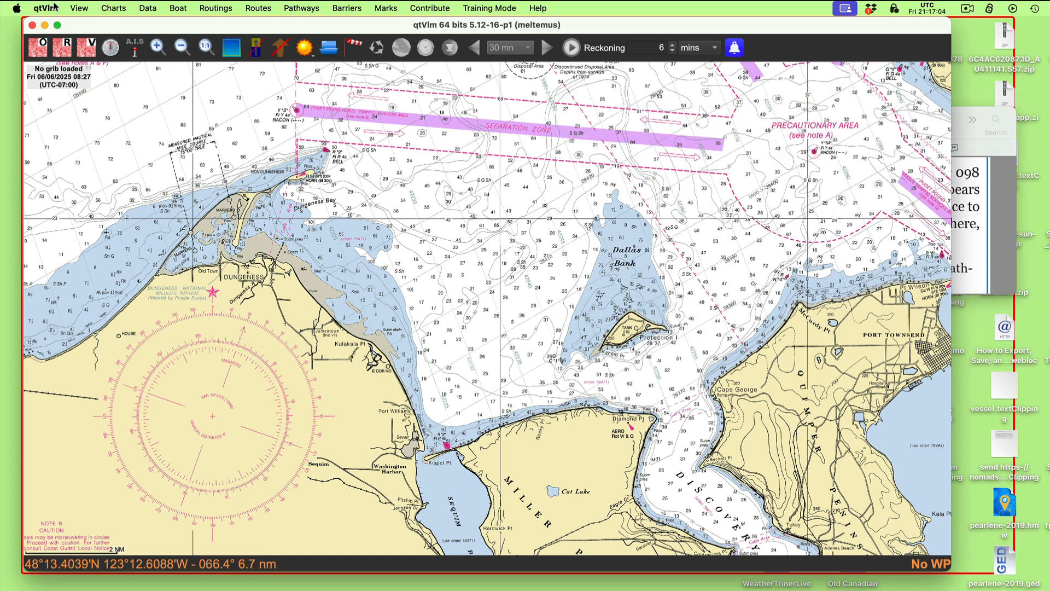
- Check the magnetic variation source and the true or magnetic mode in the boat settings
click(177, 10)
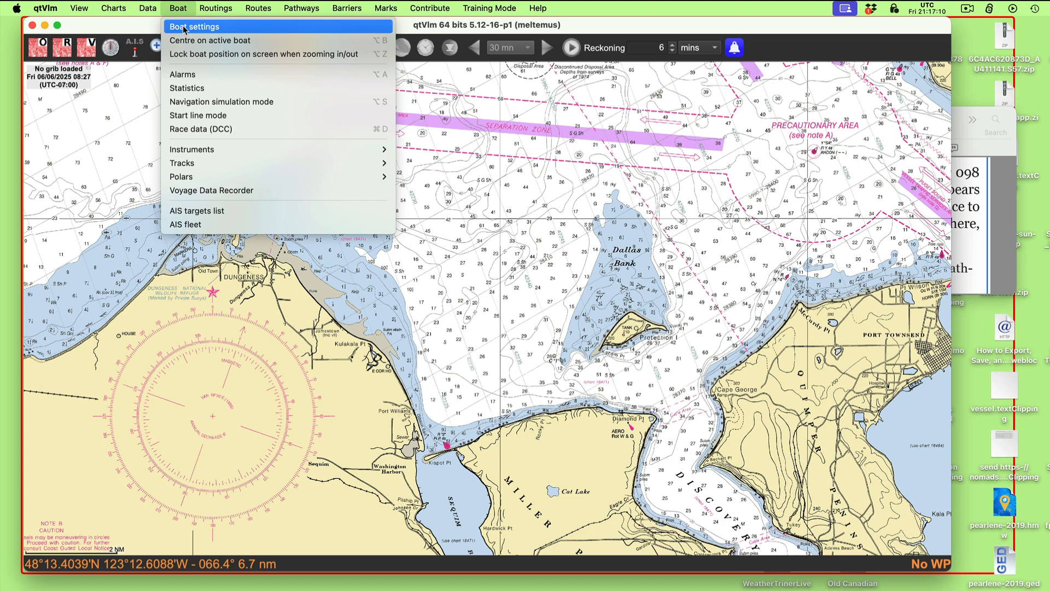
click(184, 27)
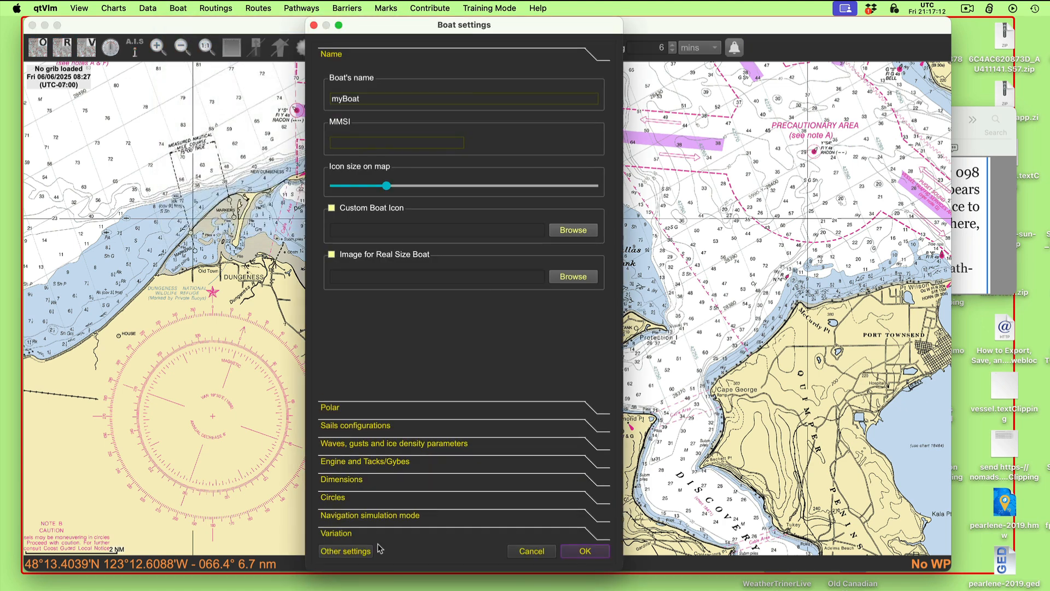
click(341, 535)
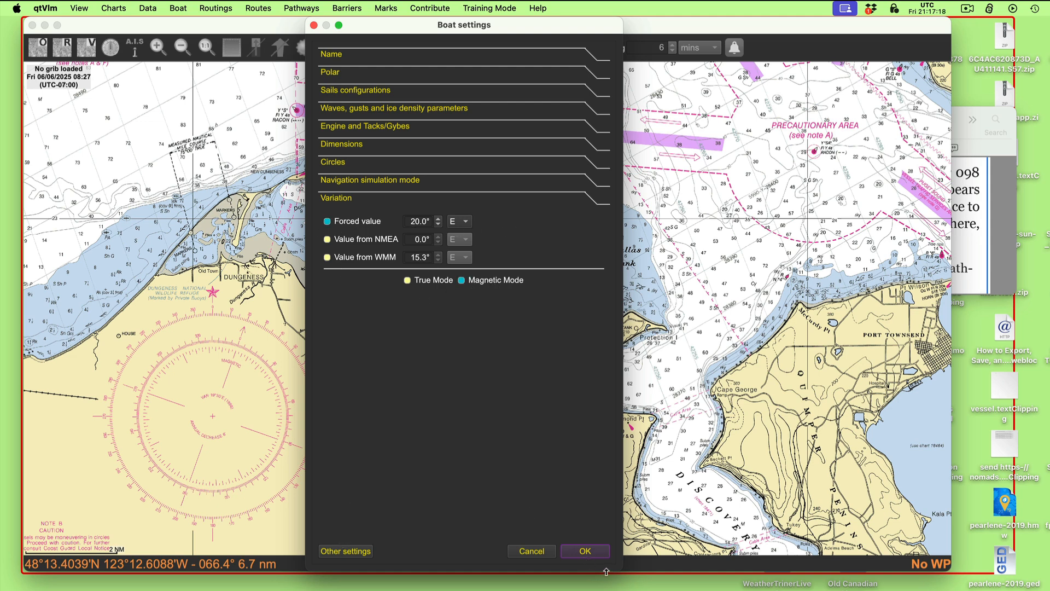
click(589, 551)
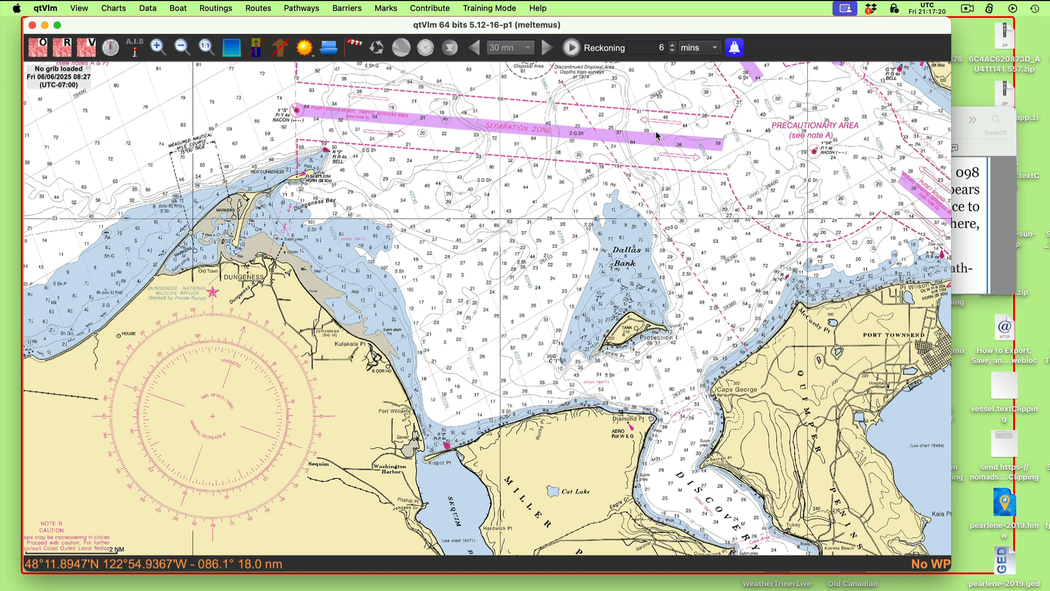
- Move the workbook 4-9.png window over the chart's western part, clear of Dallas Bank and McCurdy Pt, and return to the chart
click(1007, 229)
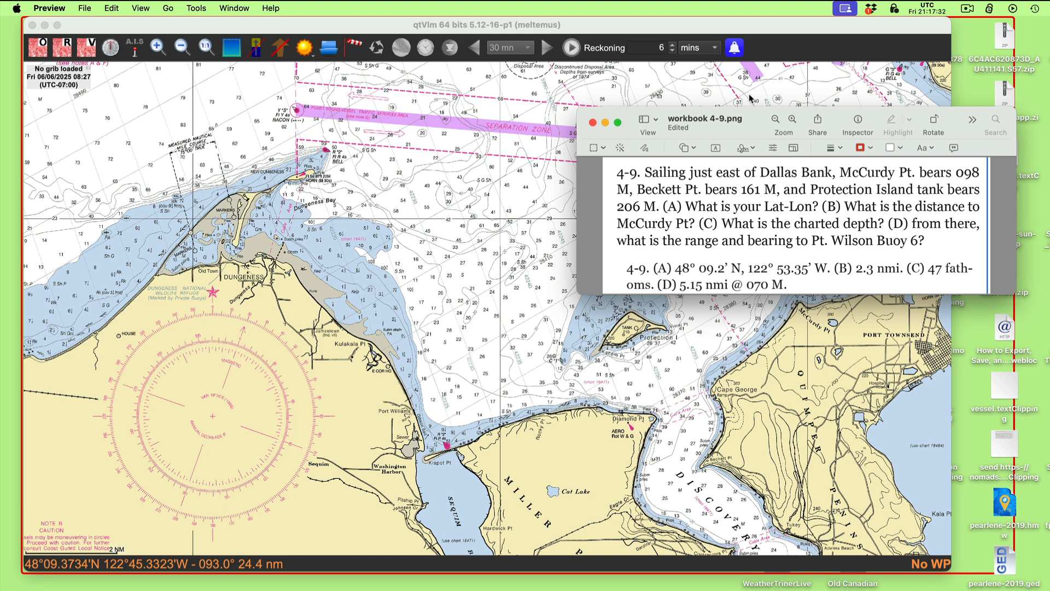
drag(752, 115, 818, 65)
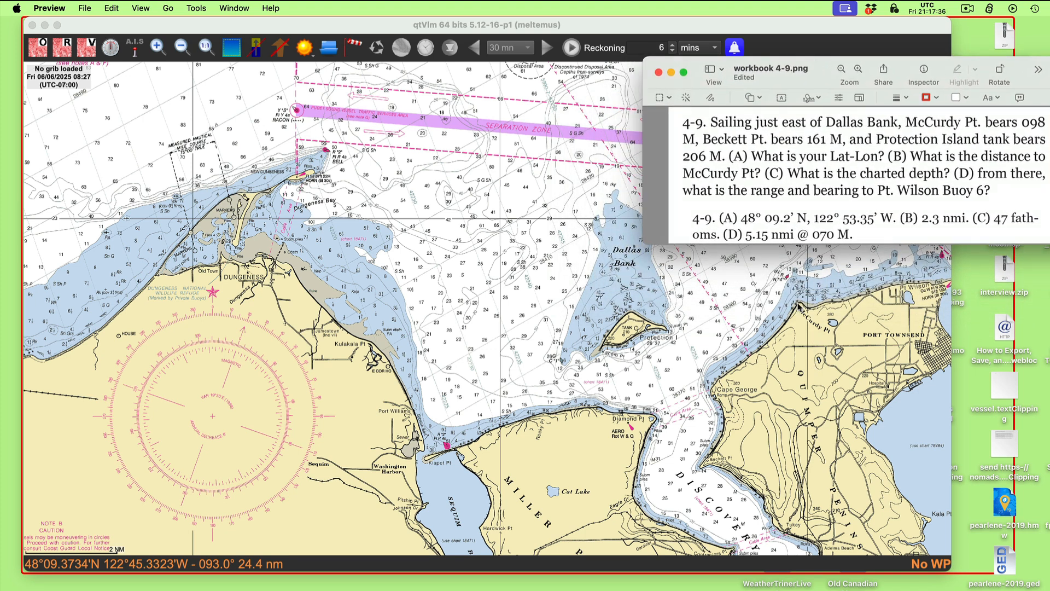
drag(736, 64, 134, 64)
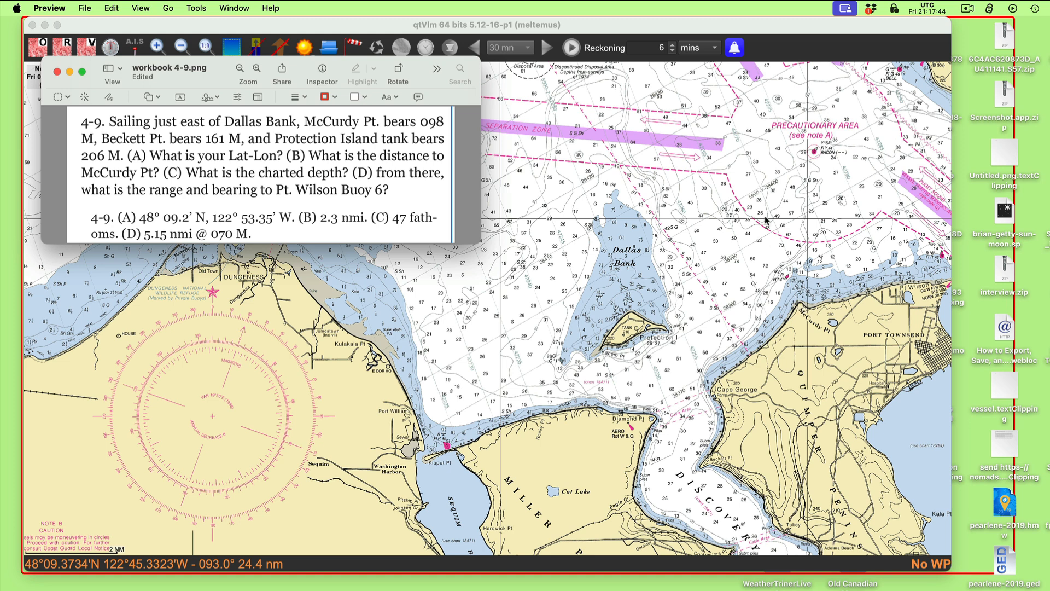
click(525, 156)
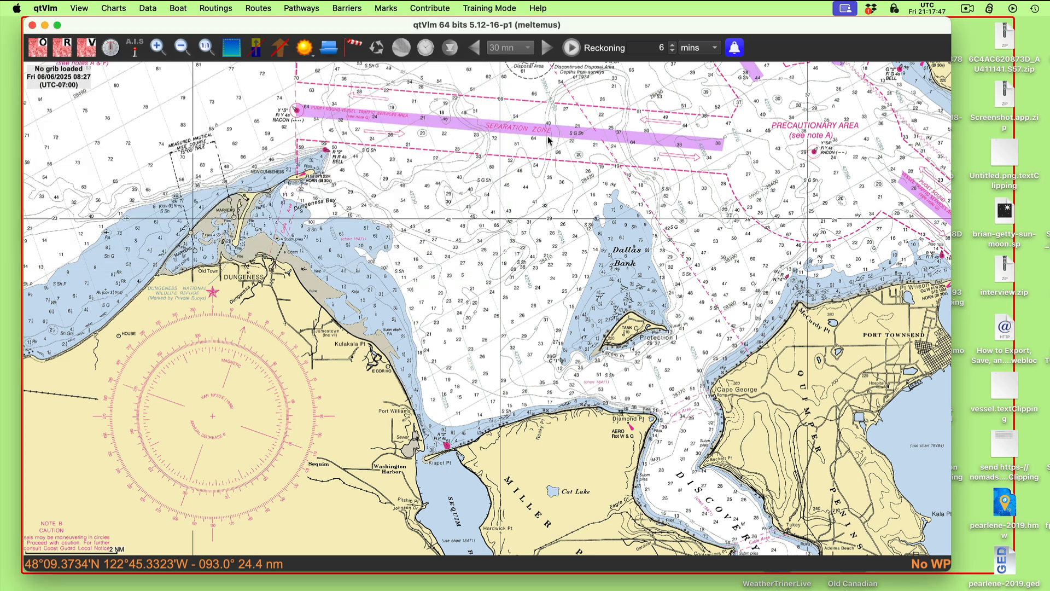
- Create a pathway named McCurdy Pt that starts from its first mark instead of from the boat
click(296, 7)
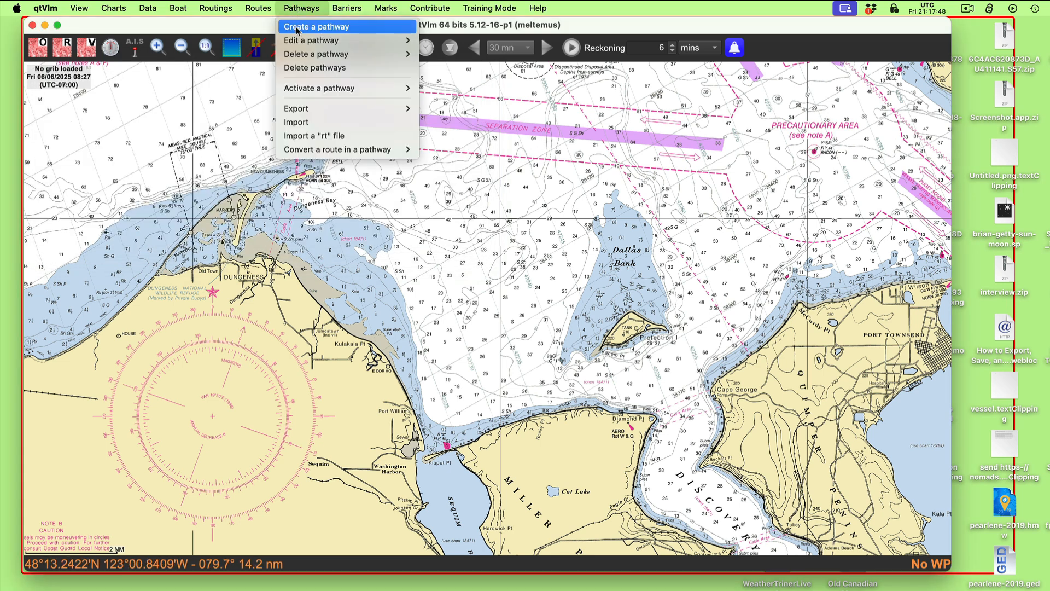
click(296, 27)
click(356, 121)
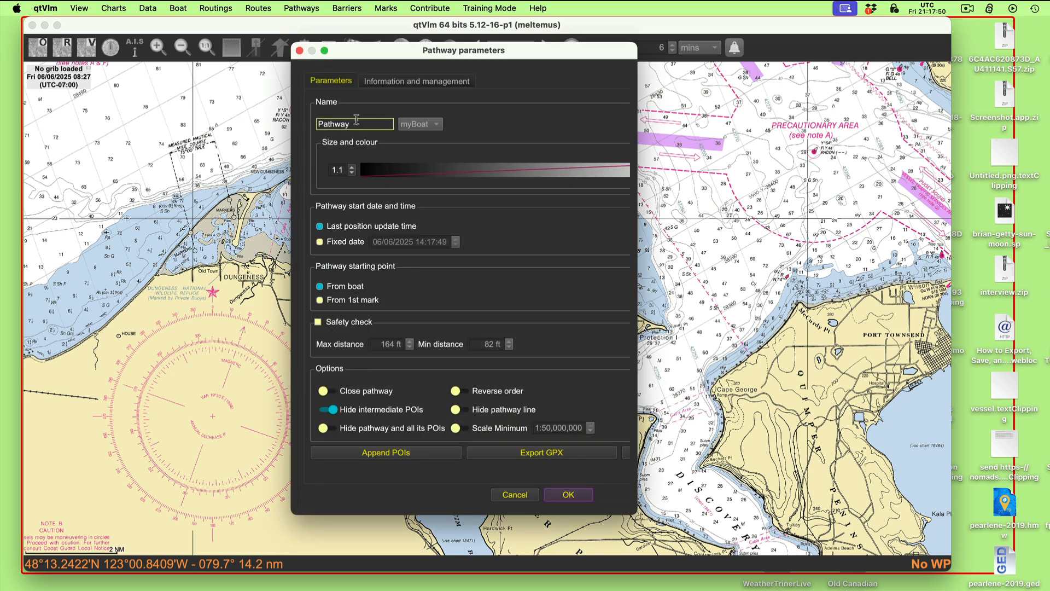
scroll(464, 290, right, 3)
scroll(464, 290, left, 3)
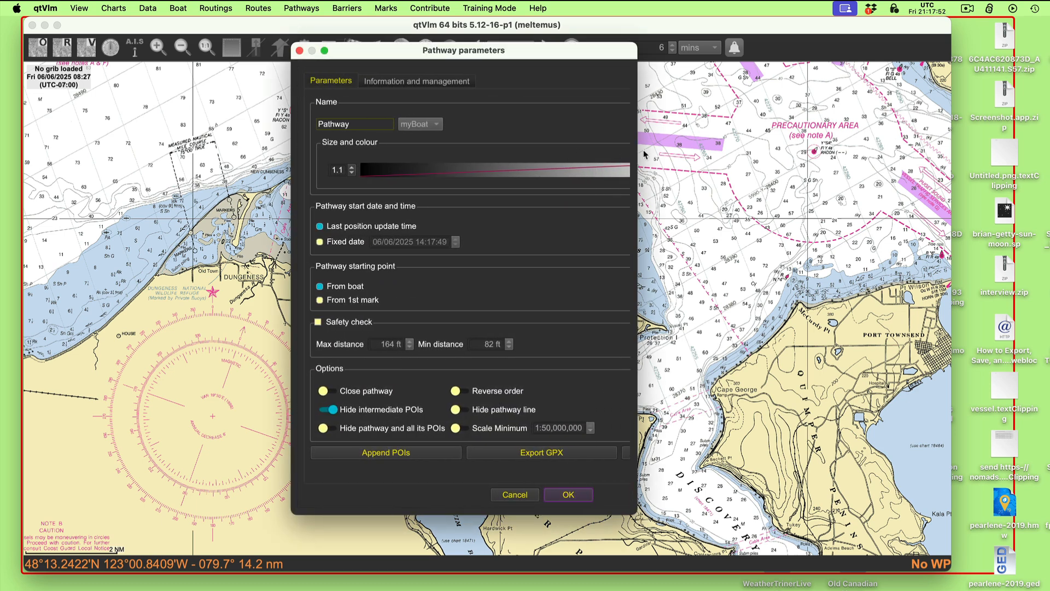
drag(640, 123, 844, 148)
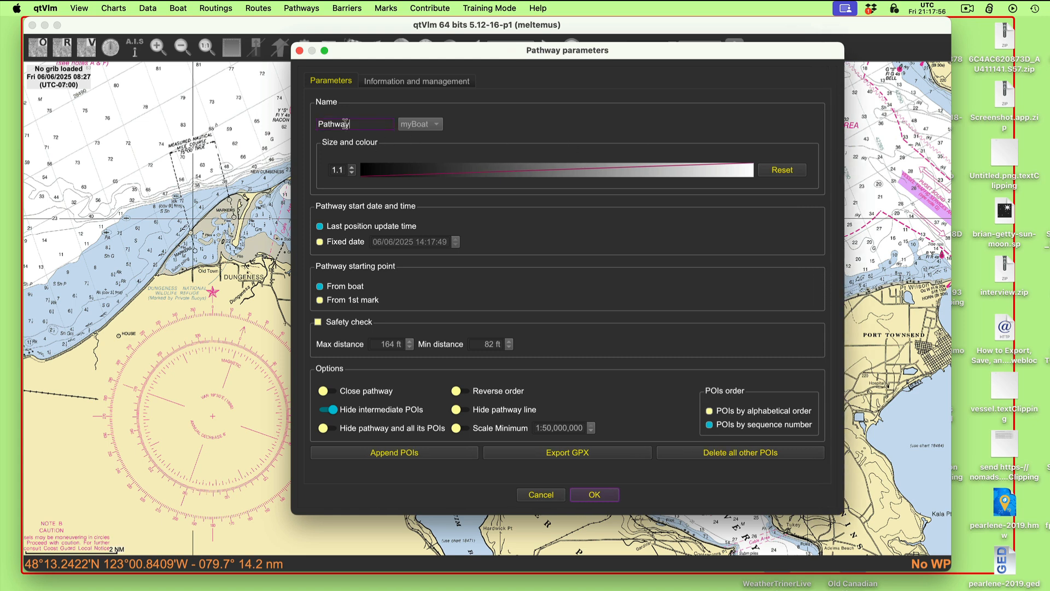
drag(367, 125, 289, 124)
text(McCurdy Pt)
click(350, 301)
click(602, 498)
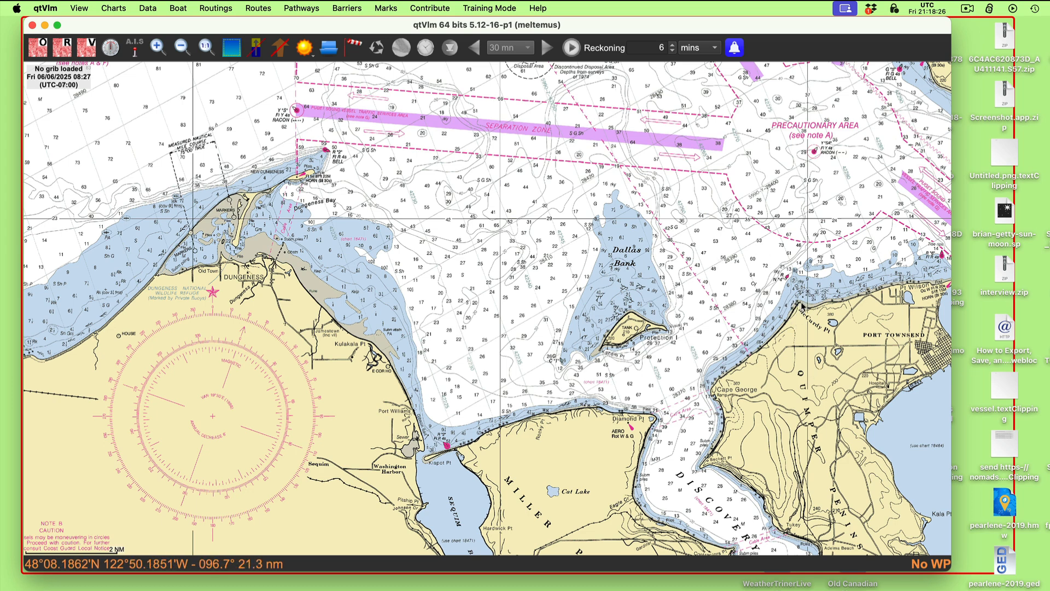
- Append two POIs to the McCurdy Pt pathway, one at McCurdy Pt and one at the northwest edge of Dallas Bank
scroll(809, 315, up, 3)
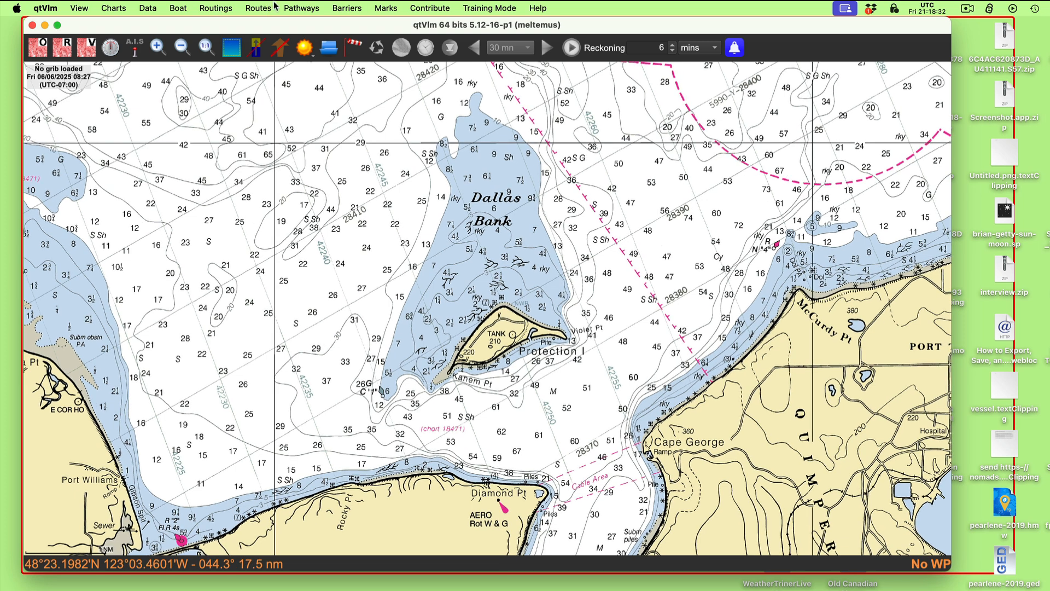
click(304, 7)
mouse_move(383, 40)
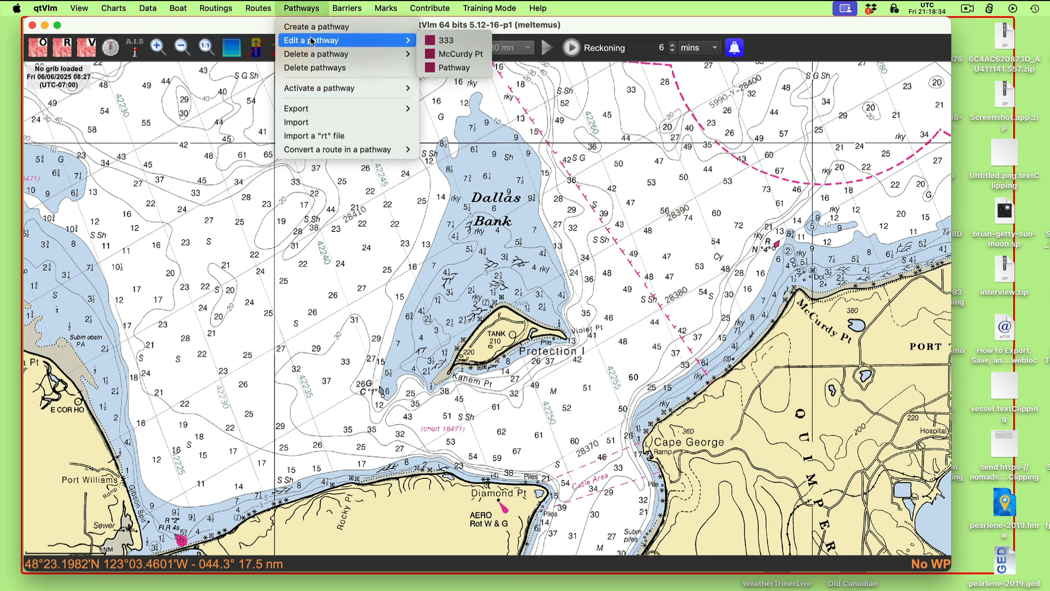
click(438, 53)
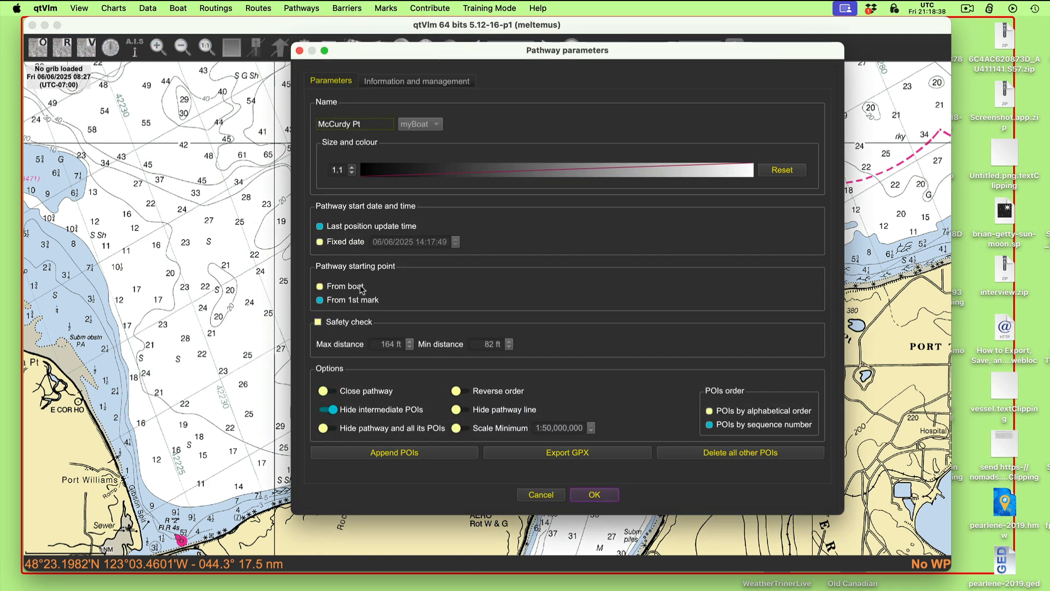
click(351, 300)
click(415, 454)
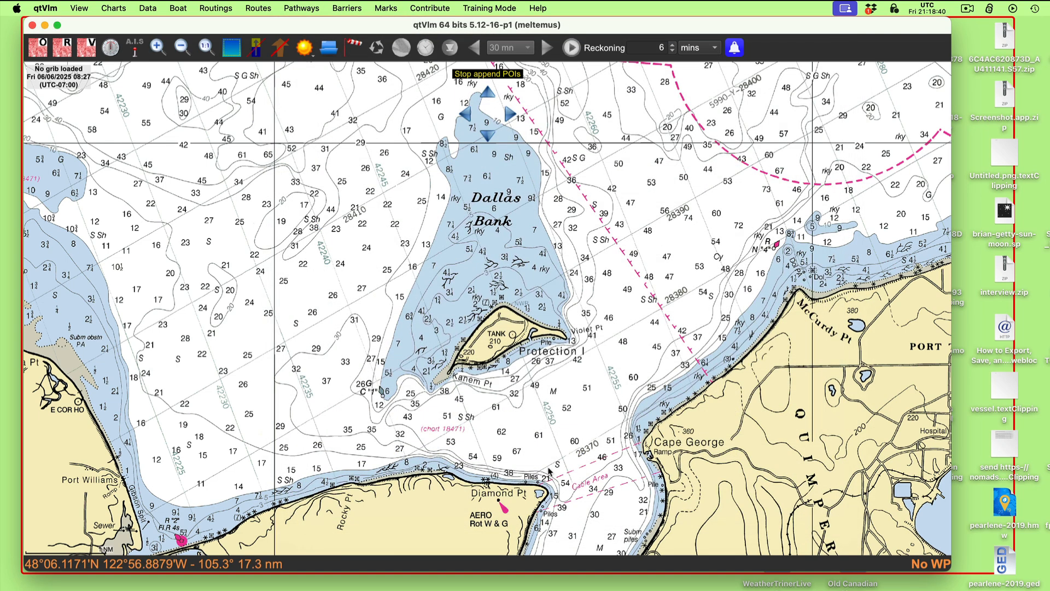
click(797, 290)
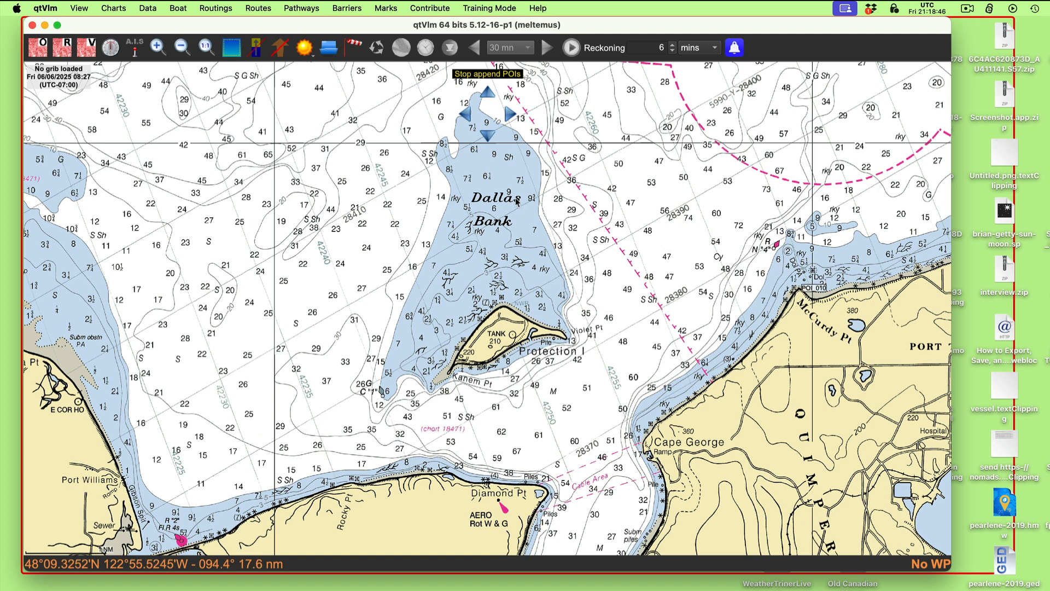
click(429, 170)
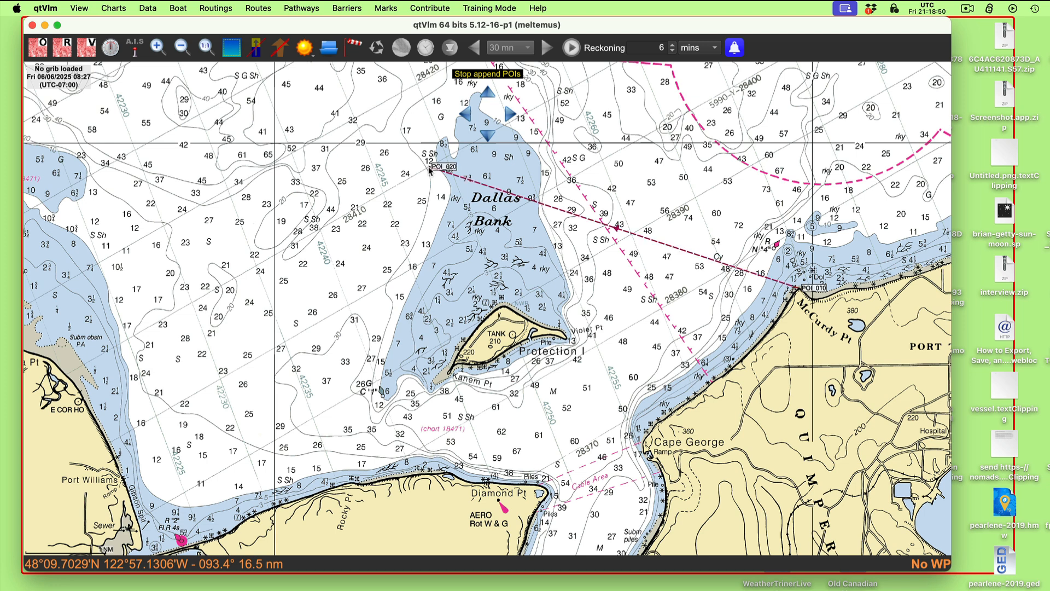
- Reverse the order of the McCurdy Pt pathway so its bearing reads toward the point
right_click(556, 212)
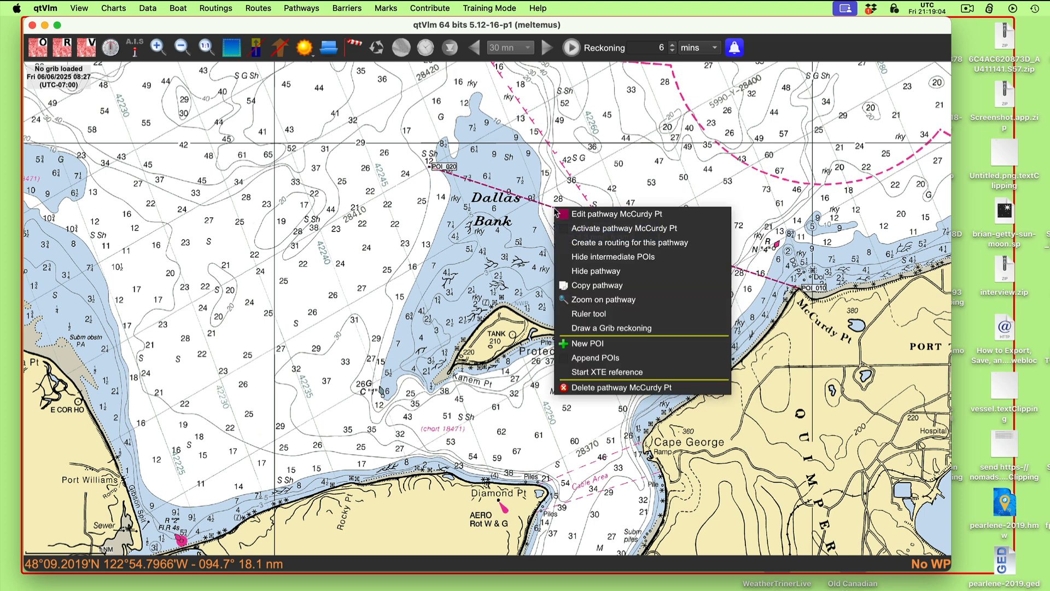
click(569, 214)
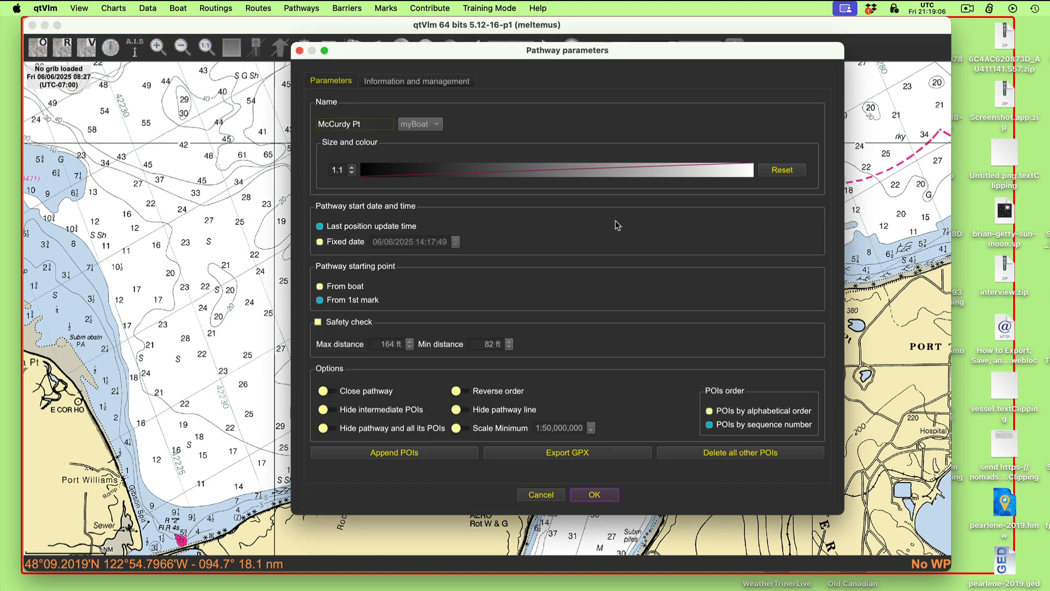
click(488, 393)
click(594, 494)
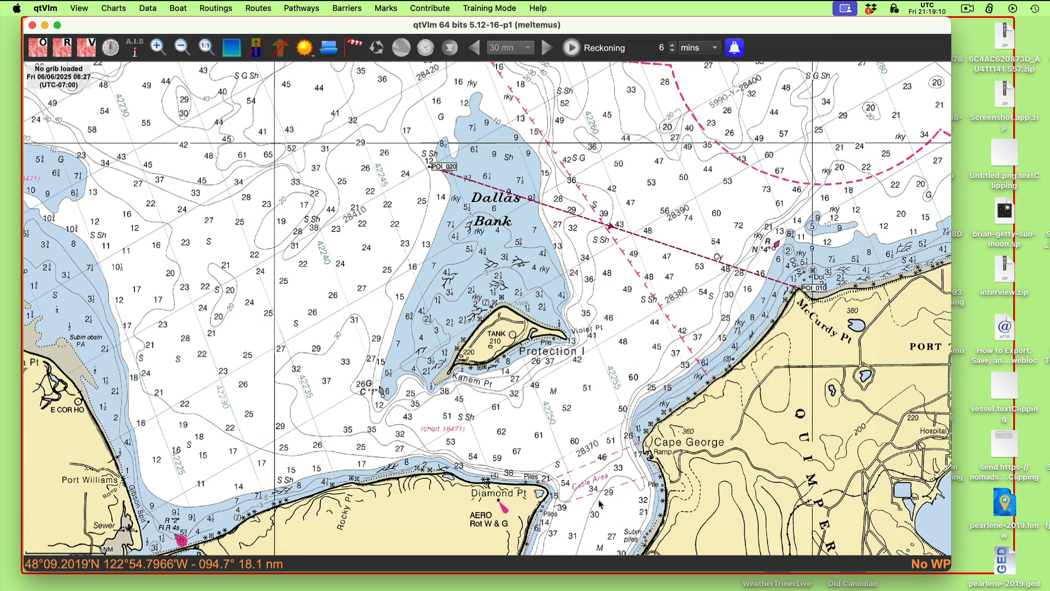
- Move the McCurdy Pt pathway's outer mark northwest into the Separation Zone so the line bears 098° M to the point
drag(661, 219, 642, 219)
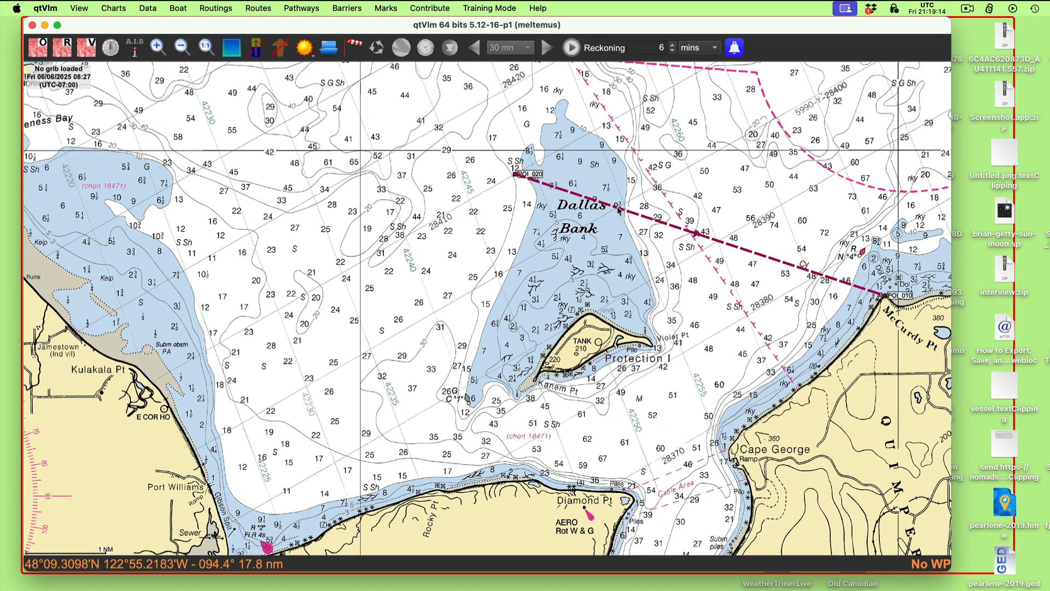
mouse_move(618, 209)
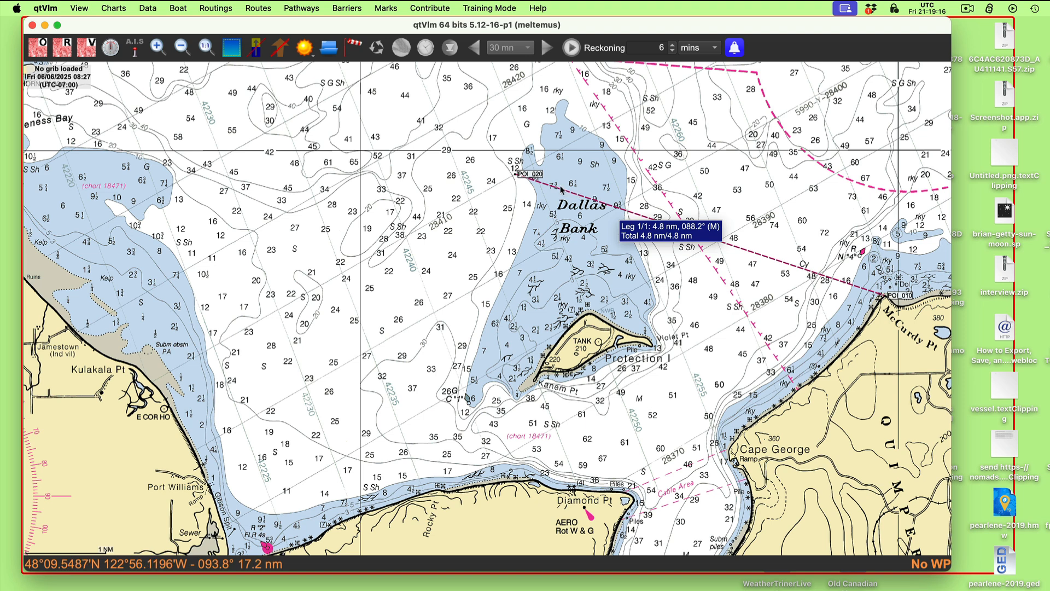
drag(535, 174, 290, 149)
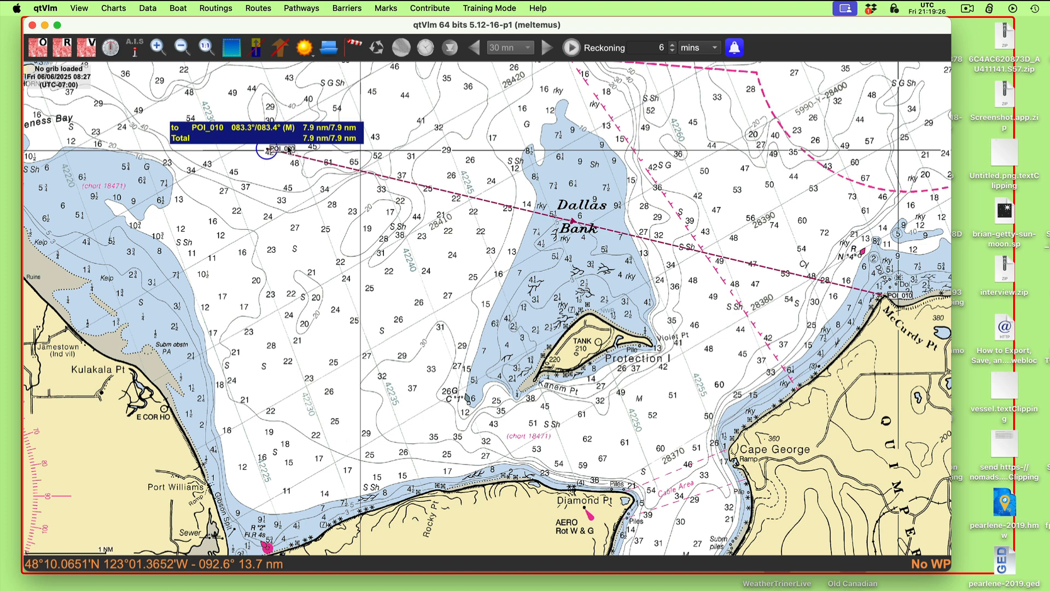
drag(290, 149, 326, 107)
drag(356, 228, 319, 376)
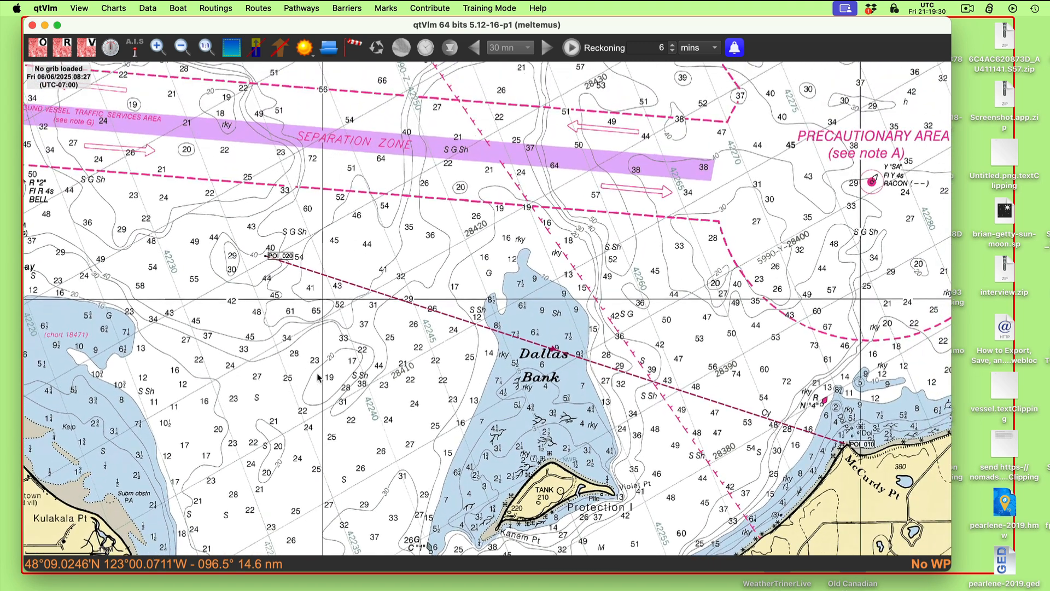
drag(281, 256, 324, 162)
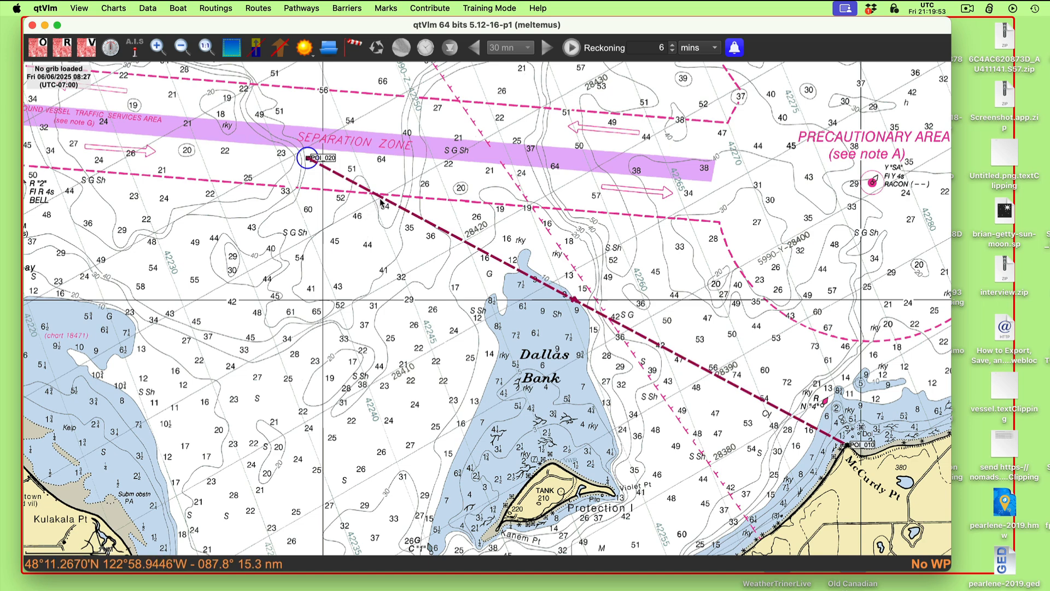
mouse_move(380, 201)
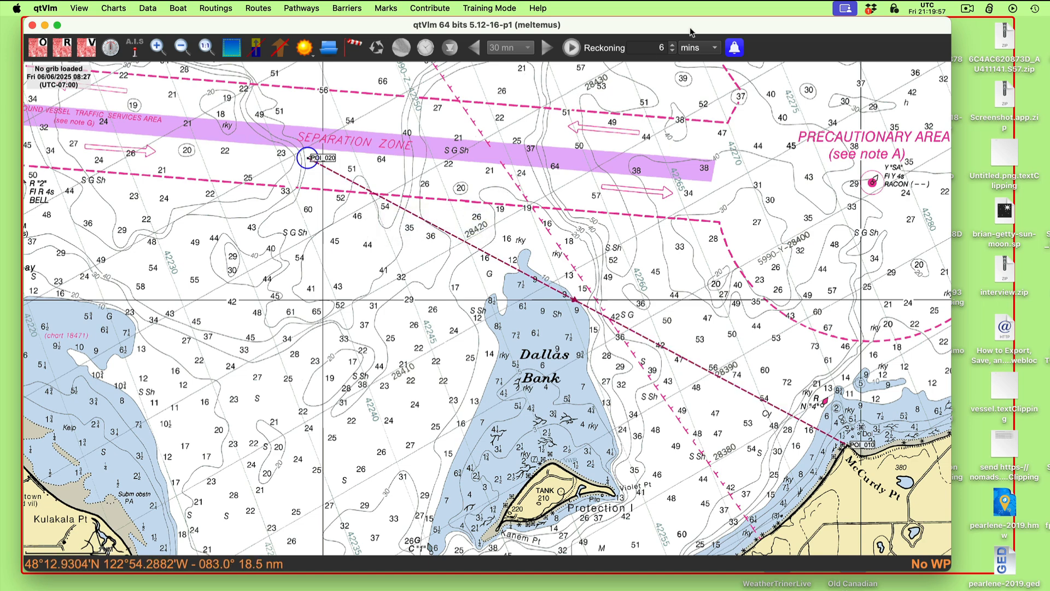
- Rearrange the chart and workbook 4-9.png windows and reread the problem's bearings to McCurdy Pt and Beckett Pt
drag(690, 32, 614, 131)
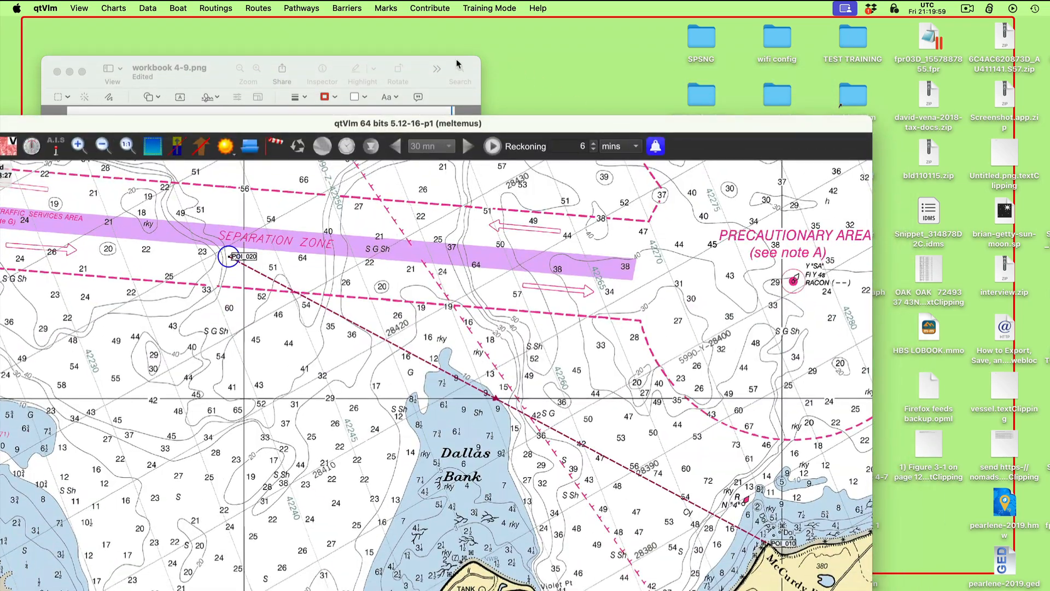
drag(456, 63, 381, 198)
drag(531, 118, 660, 23)
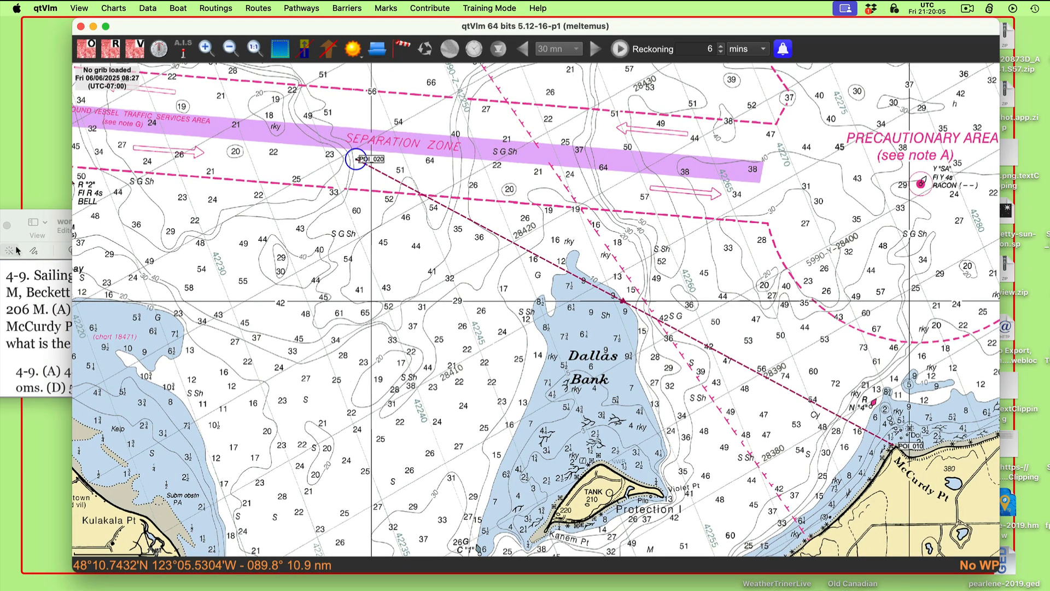
drag(58, 223, 131, 110)
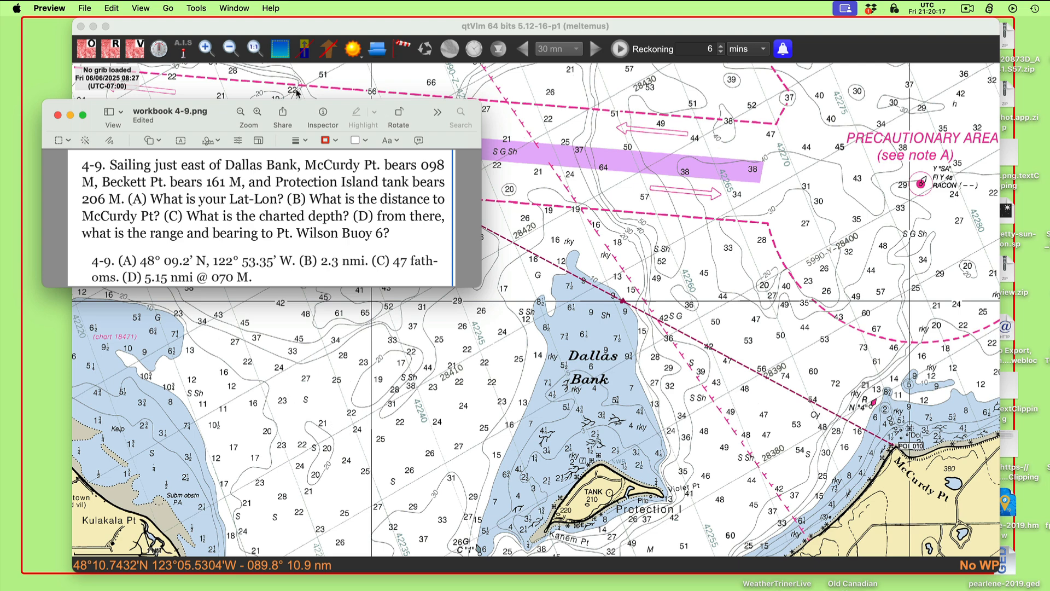
drag(299, 109, 287, 98)
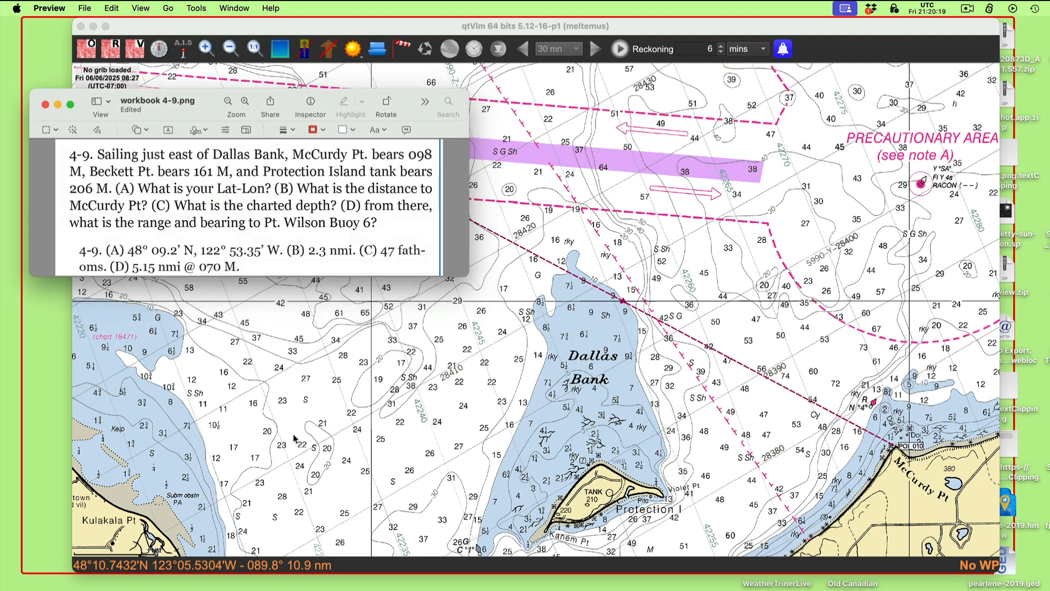
- Return to the chart and create a second pathway named Beckette Pt that starts from its first mark
click(359, 455)
scroll(358, 455, down, 2)
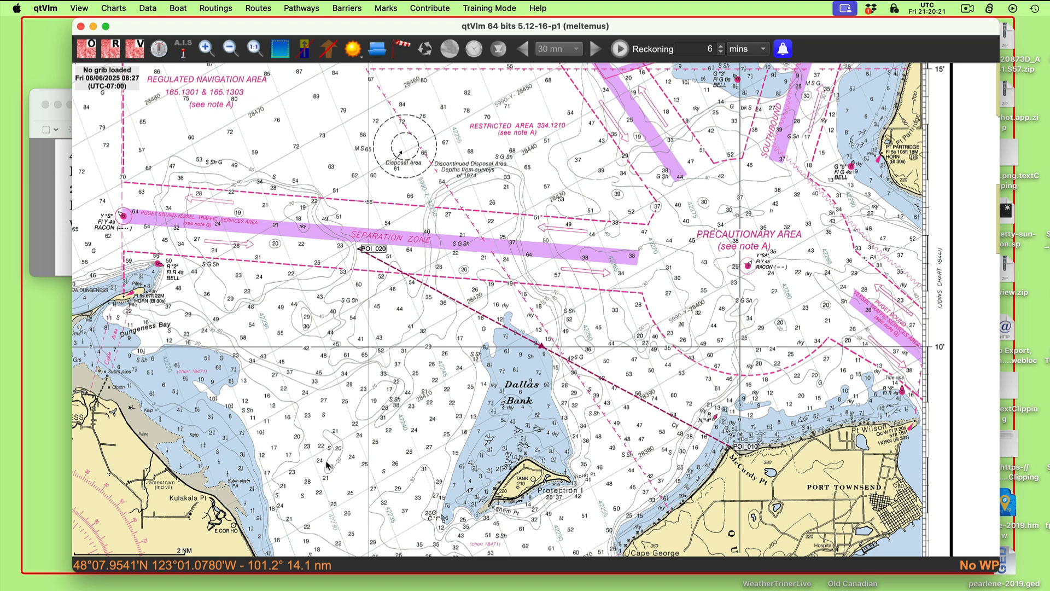
drag(334, 468, 369, 269)
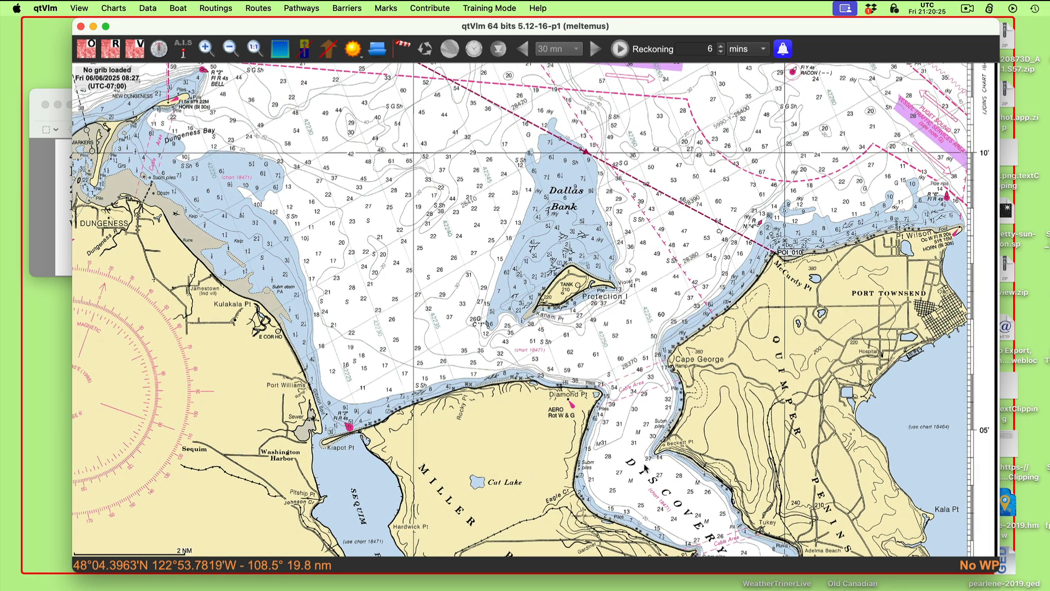
click(300, 9)
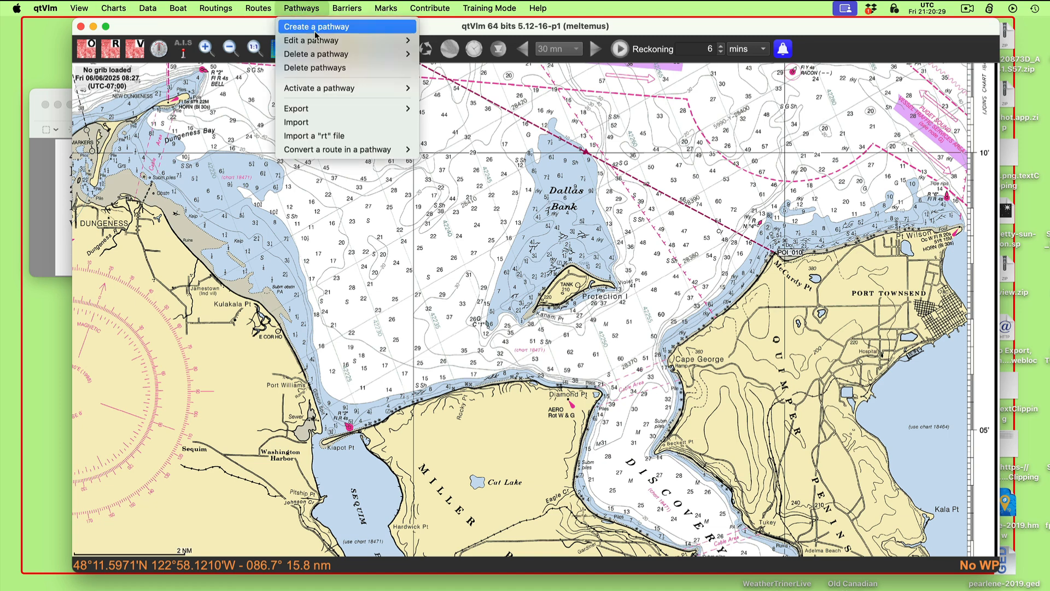
click(306, 26)
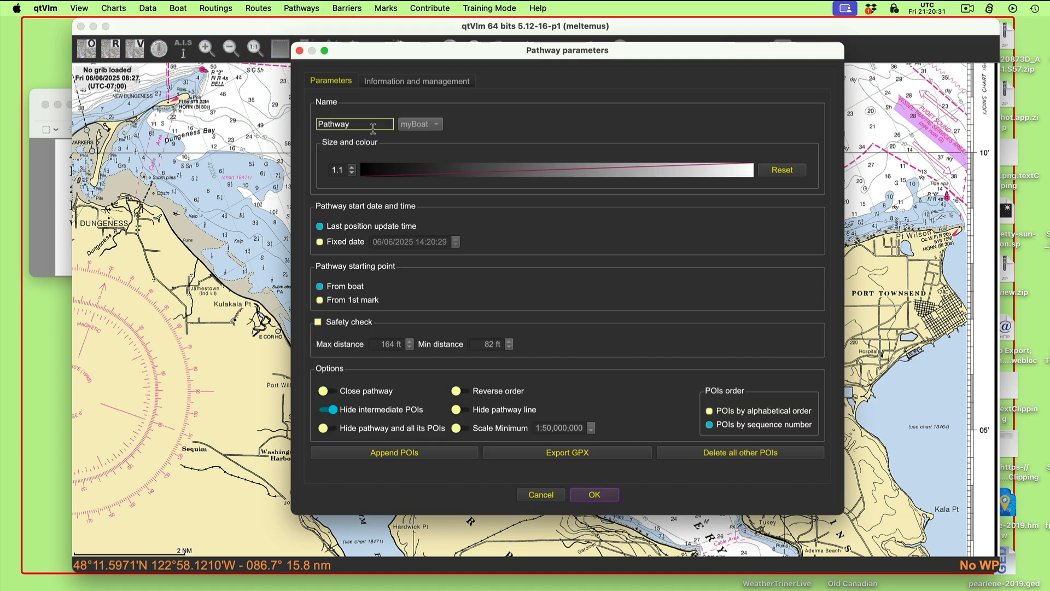
double_click(372, 127)
text(Beckette Pt)
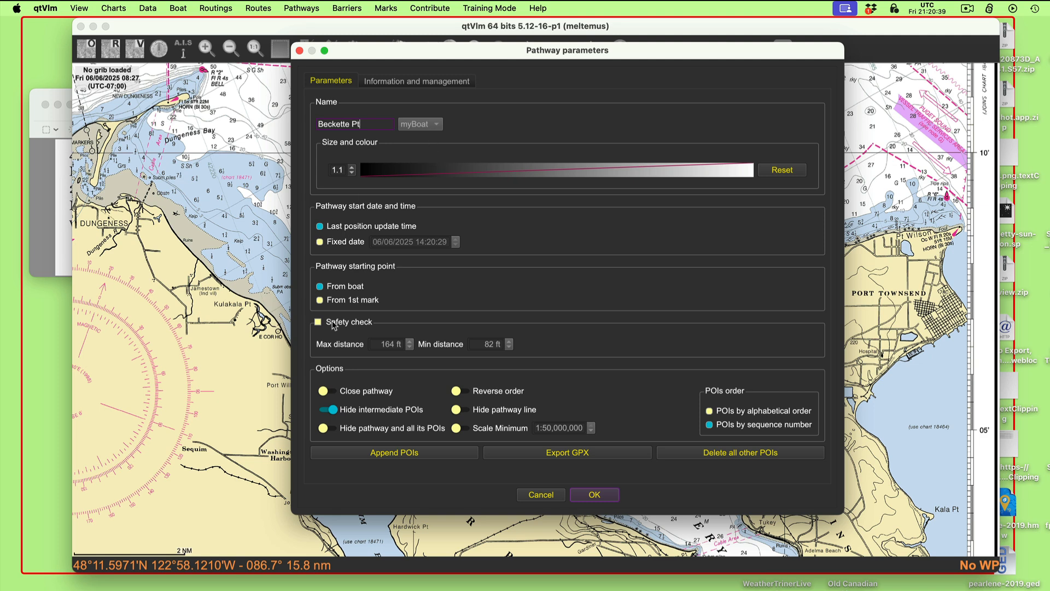
click(335, 301)
- Append two POIs to the Beckette Pt pathway, one at Beckett Pt and one northwest of Dallas Bank
click(395, 453)
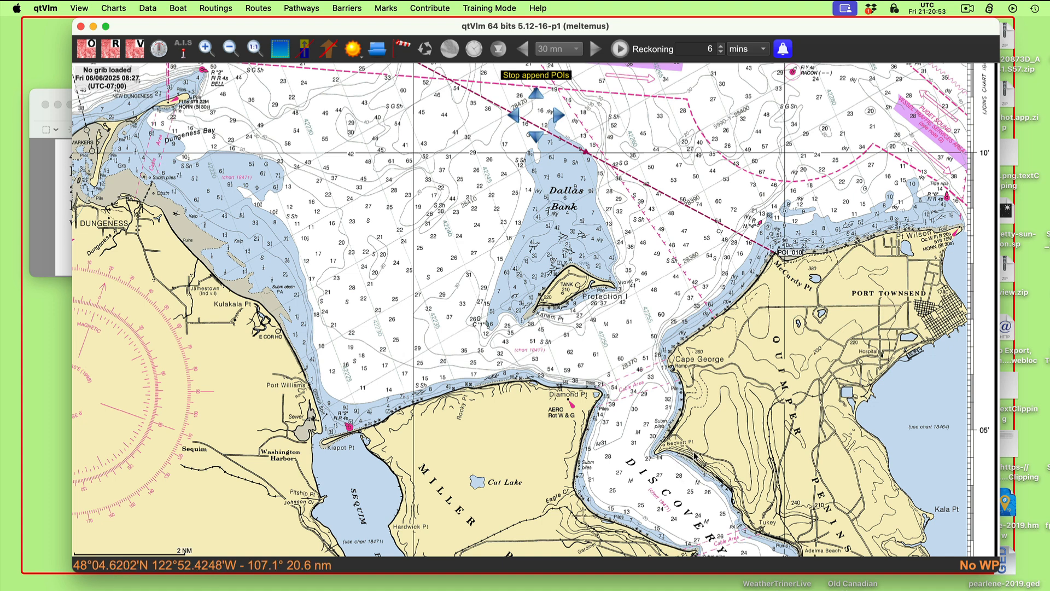
click(665, 446)
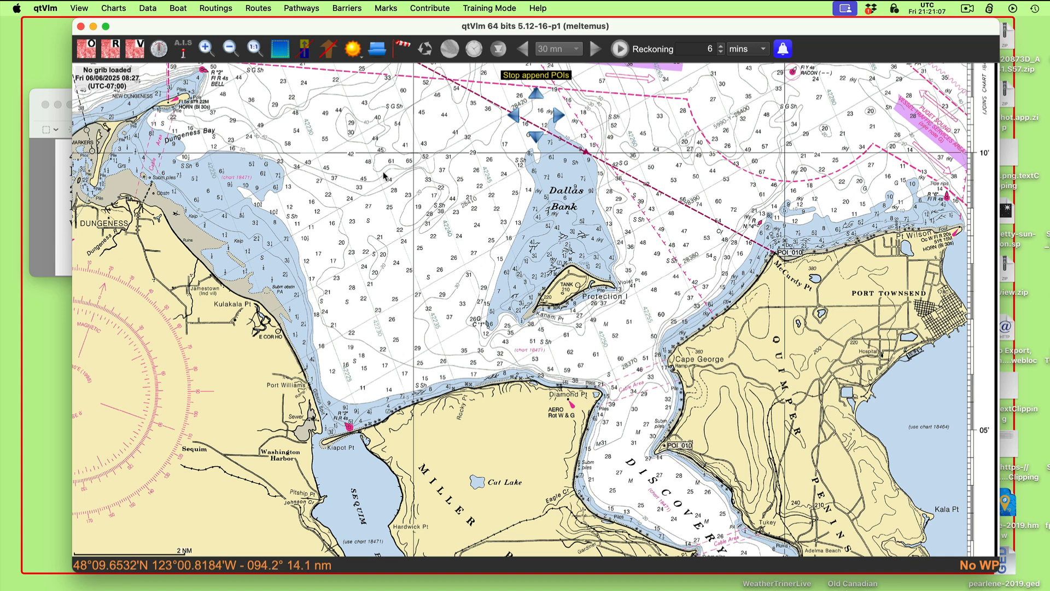
click(459, 139)
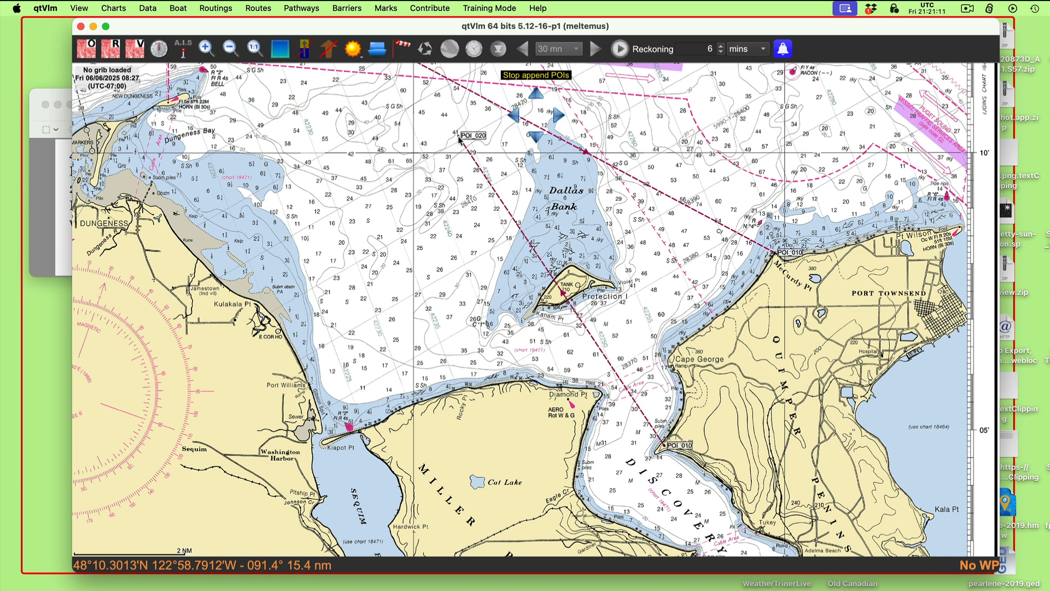
key(Escape)
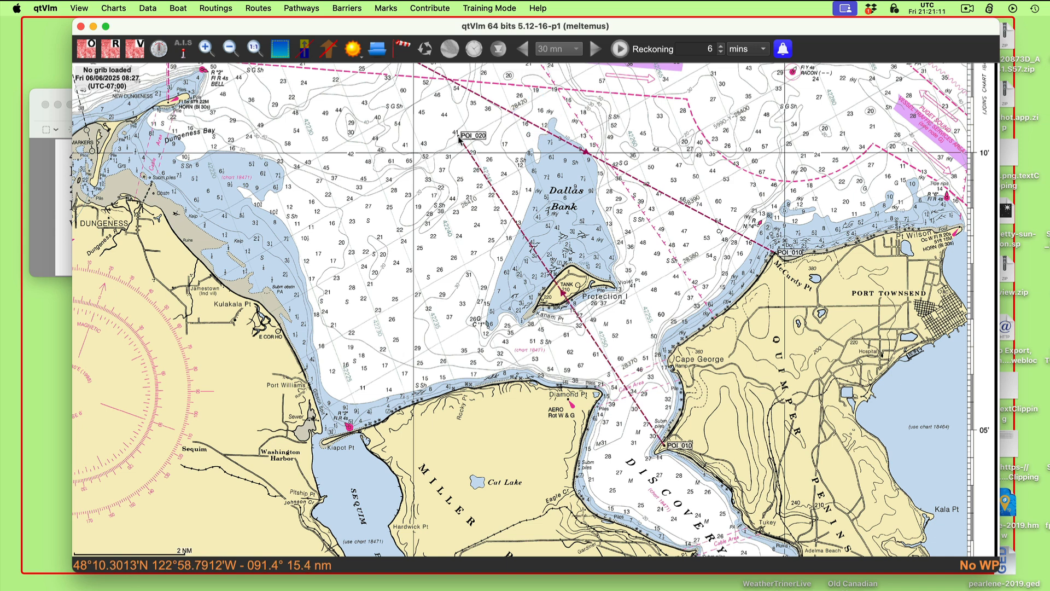
- Reverse the direction of the Beckette Pt pathway so it runs from the outer mark to the point
right_click(480, 166)
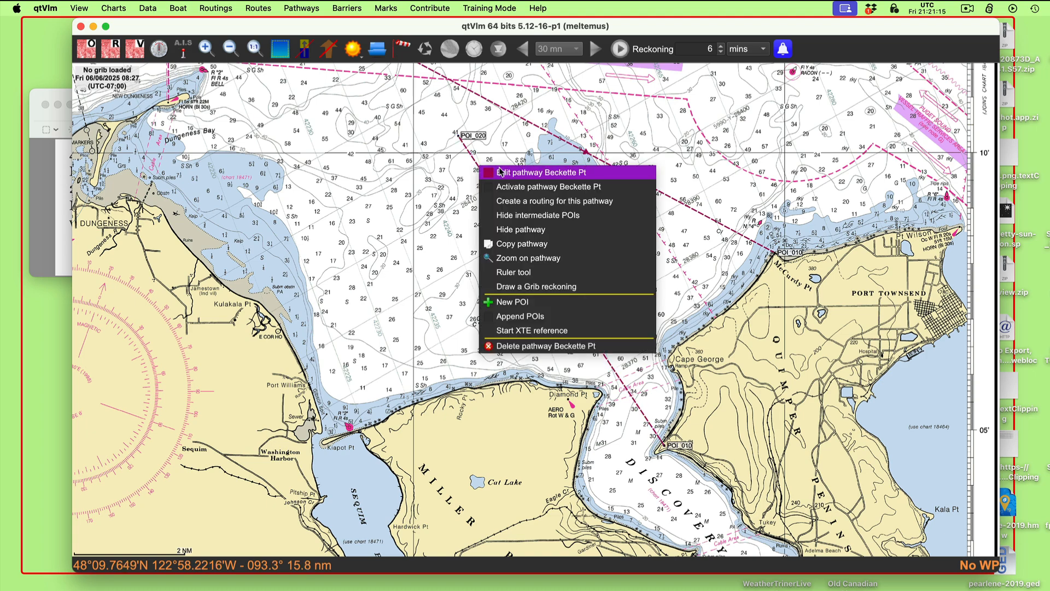
click(501, 172)
click(520, 391)
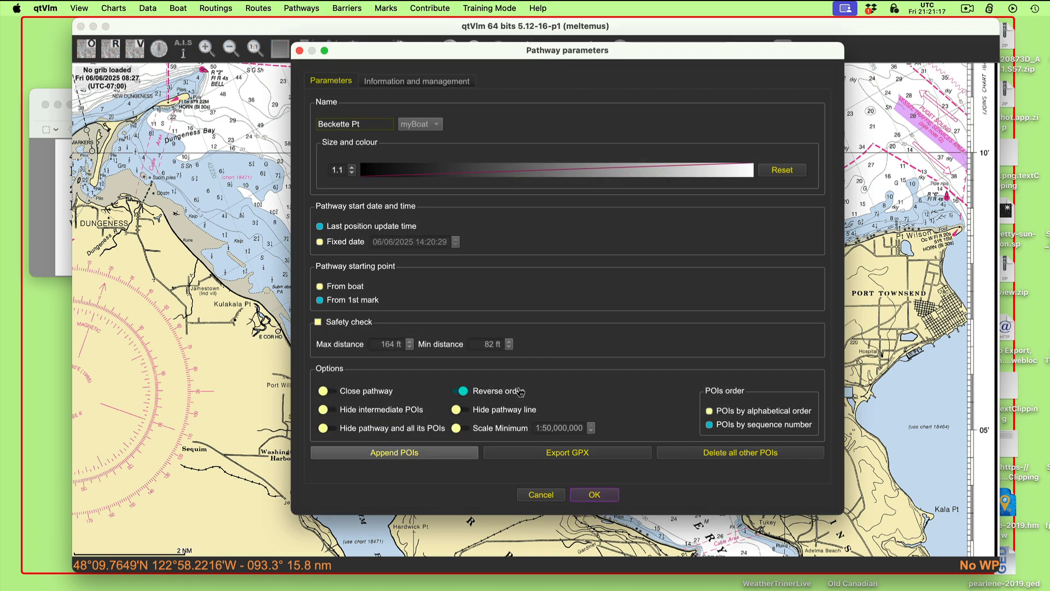
click(607, 495)
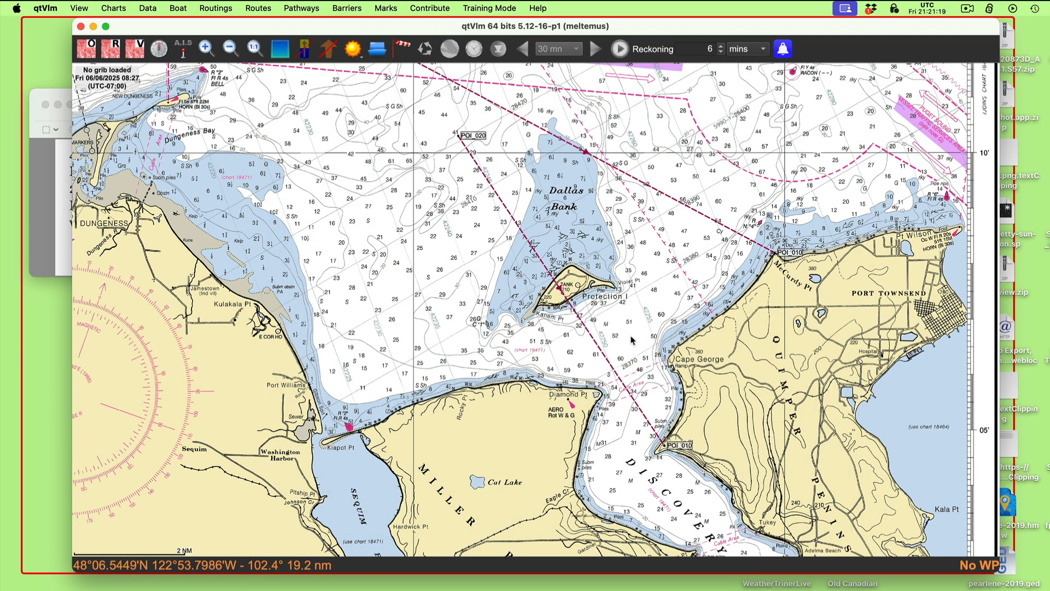
- Move the Beckette Pt pathway's outer mark northeast to the westbound traffic lane just above the Separation Zone's east end
scroll(392, 70, up, 5)
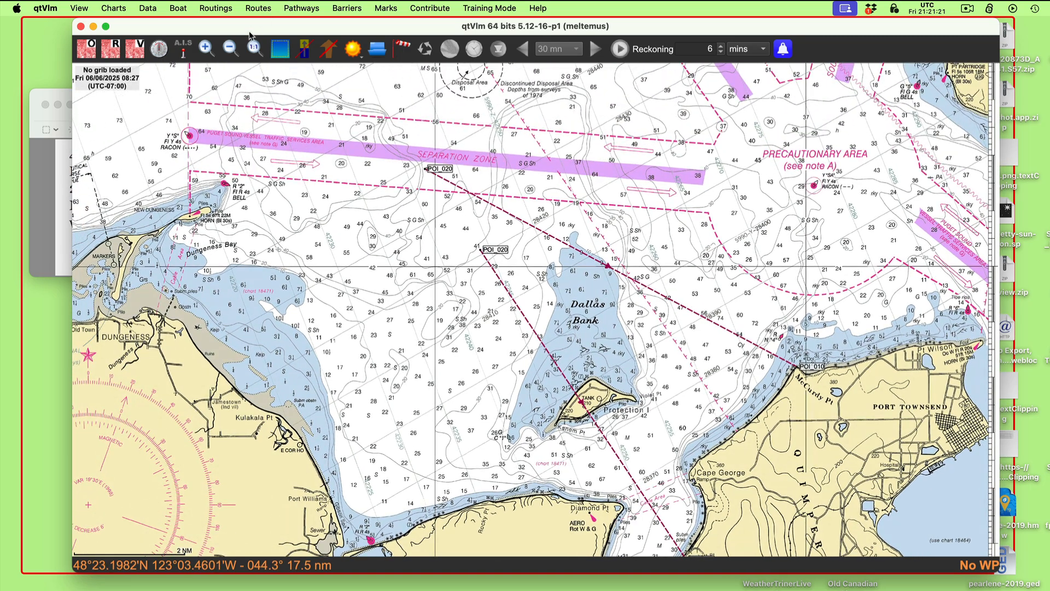
mouse_move(262, 26)
mouse_down()
mouse_move(254, 219)
mouse_move(228, 208)
mouse_move(222, 117)
mouse_move(250, 25)
mouse_up()
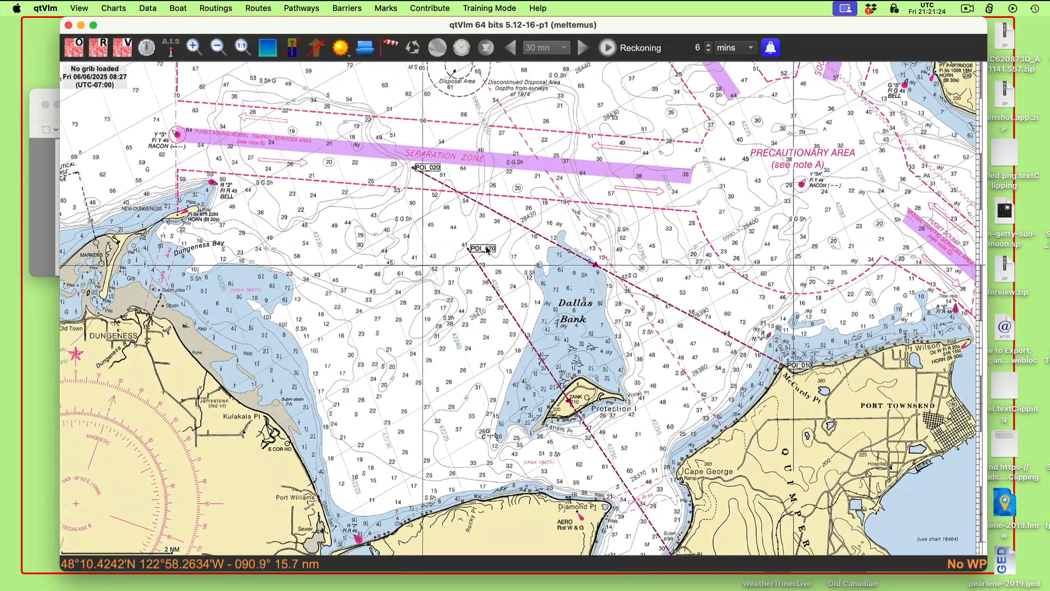
drag(488, 254, 630, 138)
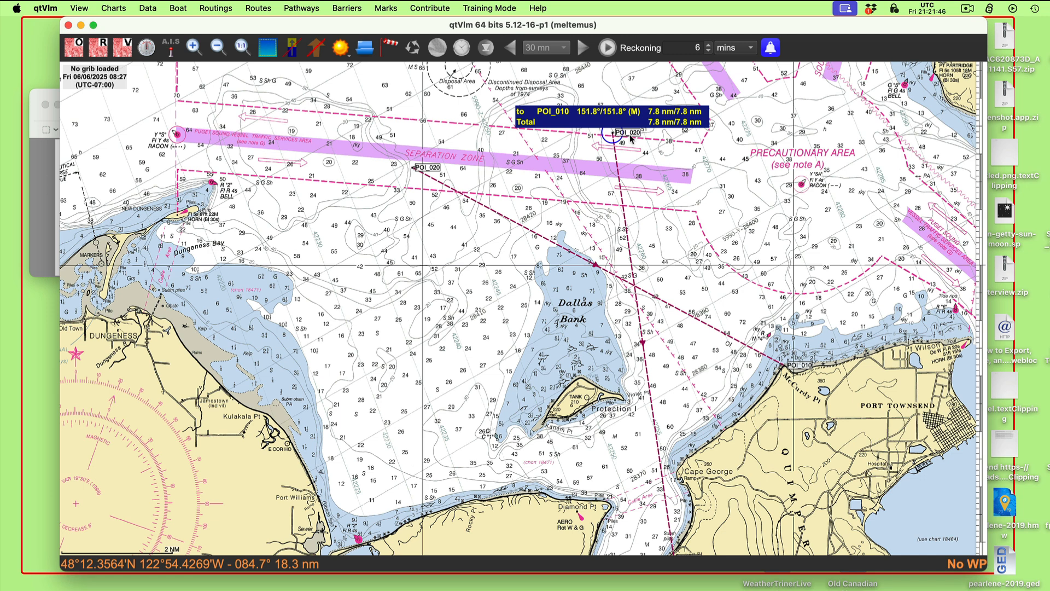
drag(631, 138, 725, 158)
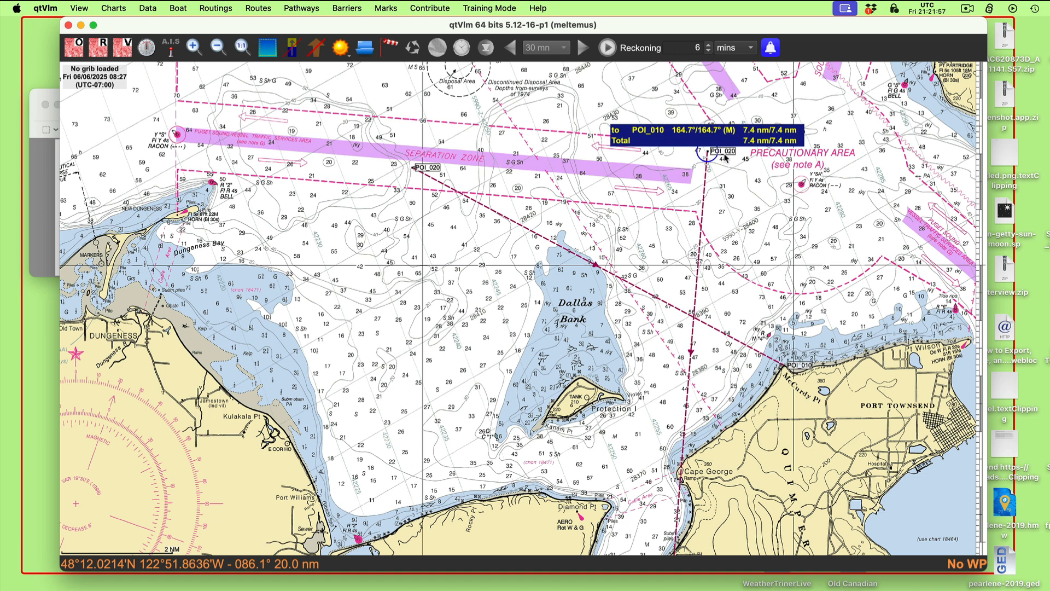
drag(725, 158, 700, 152)
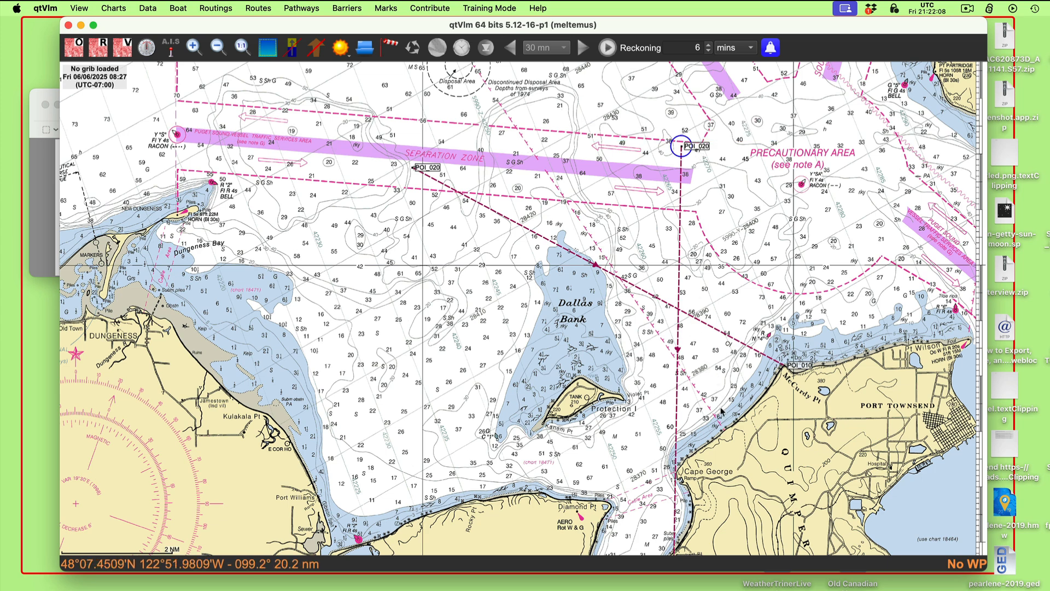
- Shift the Beckette Pt pathway's inner mark onto the tip of Beckett Pt and readjust its outer mark slightly to the west
drag(722, 399, 711, 230)
scroll(711, 233, down, 2)
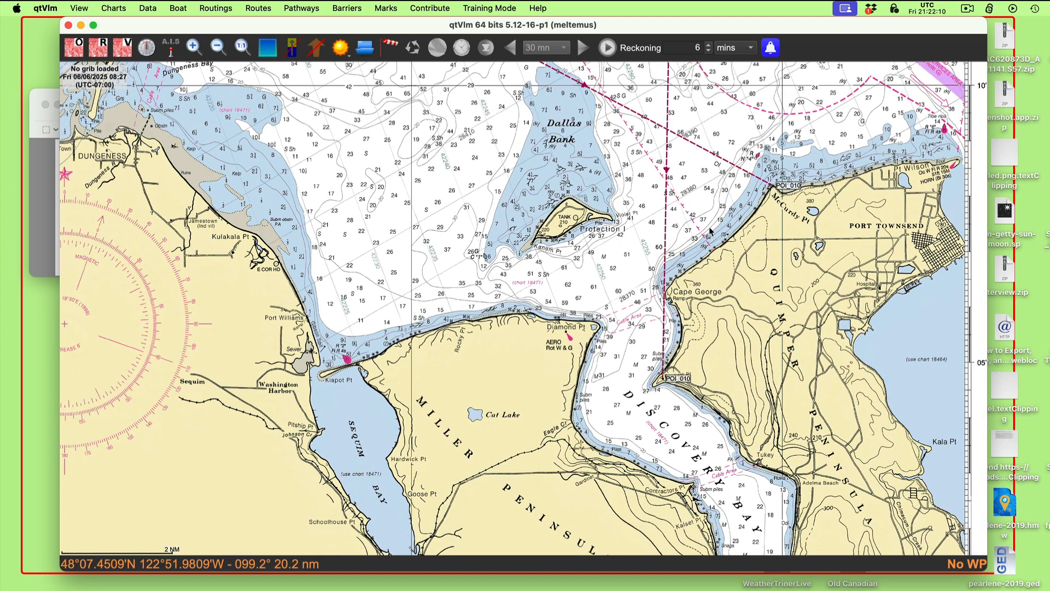
scroll(710, 233, up, 1)
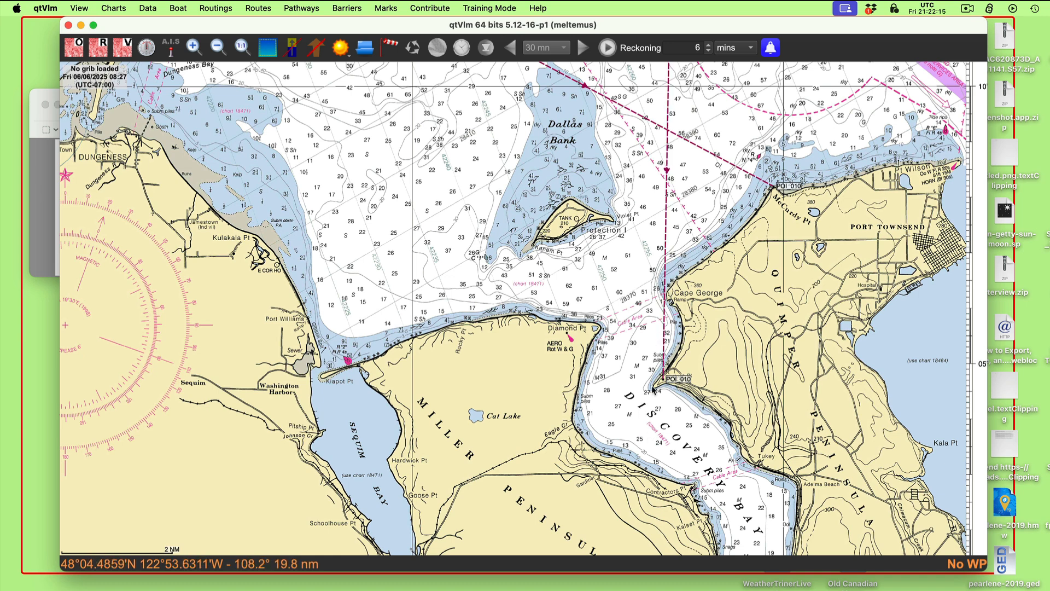
drag(677, 383, 671, 387)
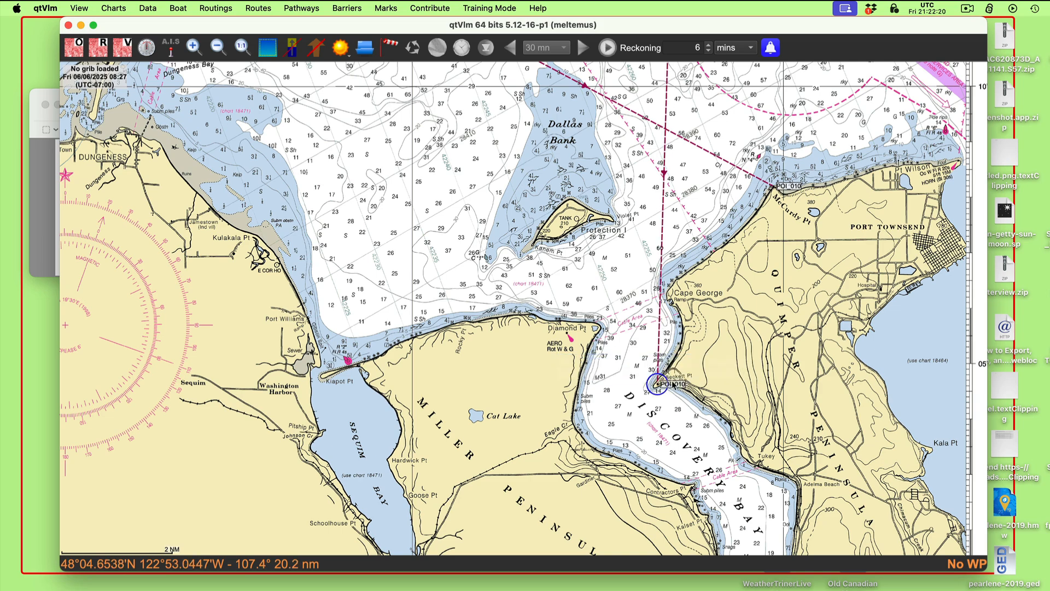
scroll(727, 487, up, 10)
drag(727, 485, 729, 491)
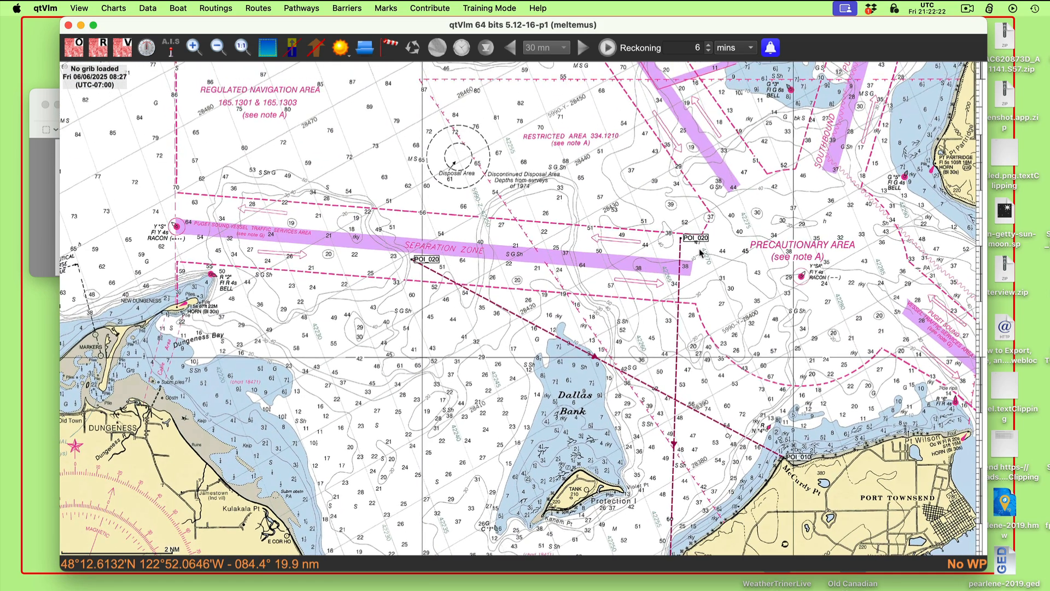
mouse_move(703, 241)
mouse_down()
mouse_move(713, 246)
mouse_move(663, 245)
mouse_move(697, 237)
mouse_up()
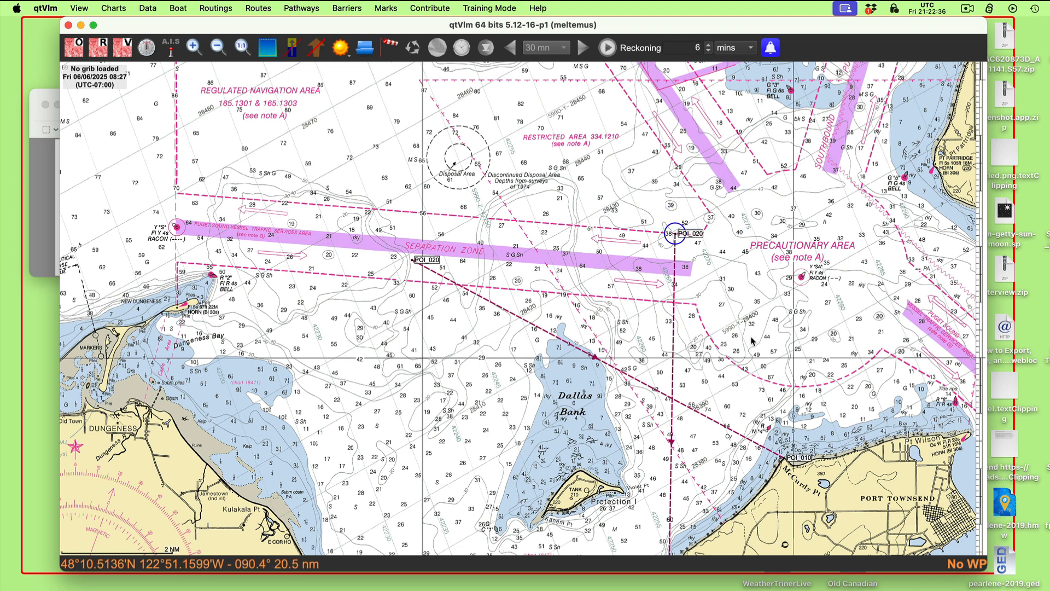
- Uncover the workbook problem and create a third pathway named Protection is tank that starts from its first mark
drag(752, 341, 757, 219)
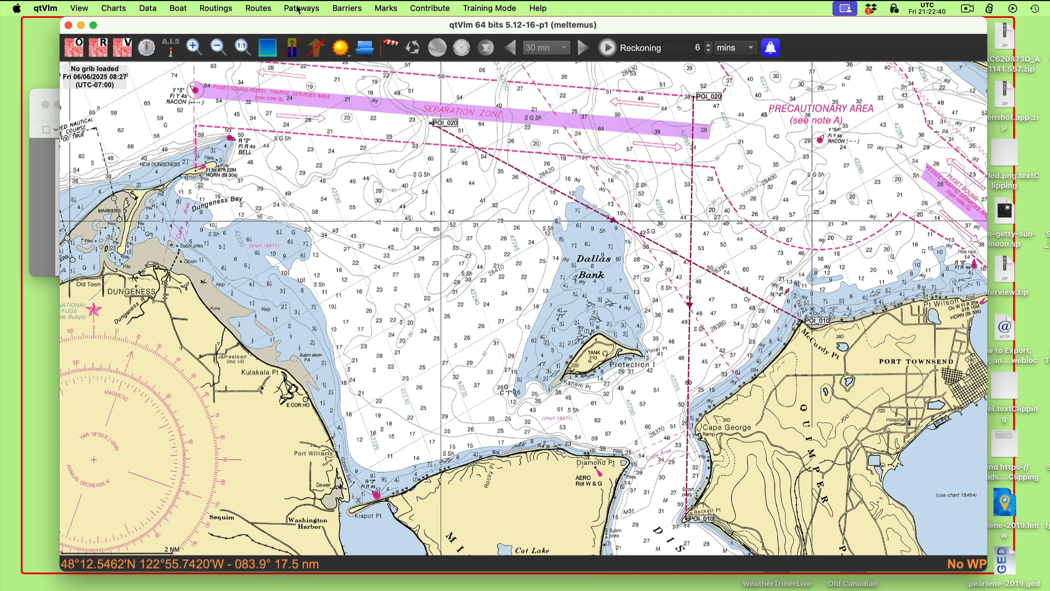
drag(276, 22, 313, 21)
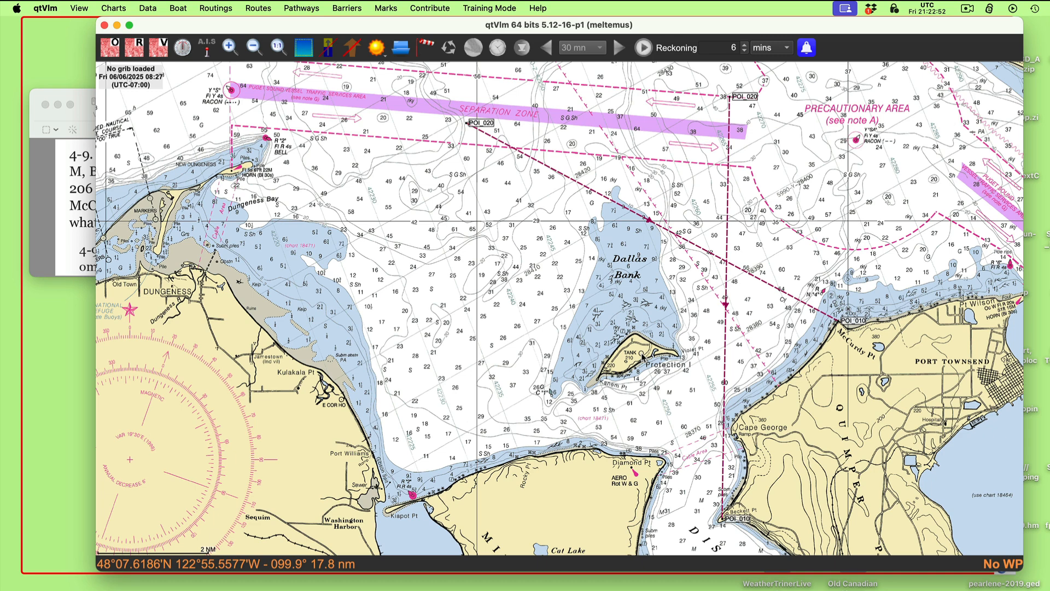
click(301, 8)
click(313, 25)
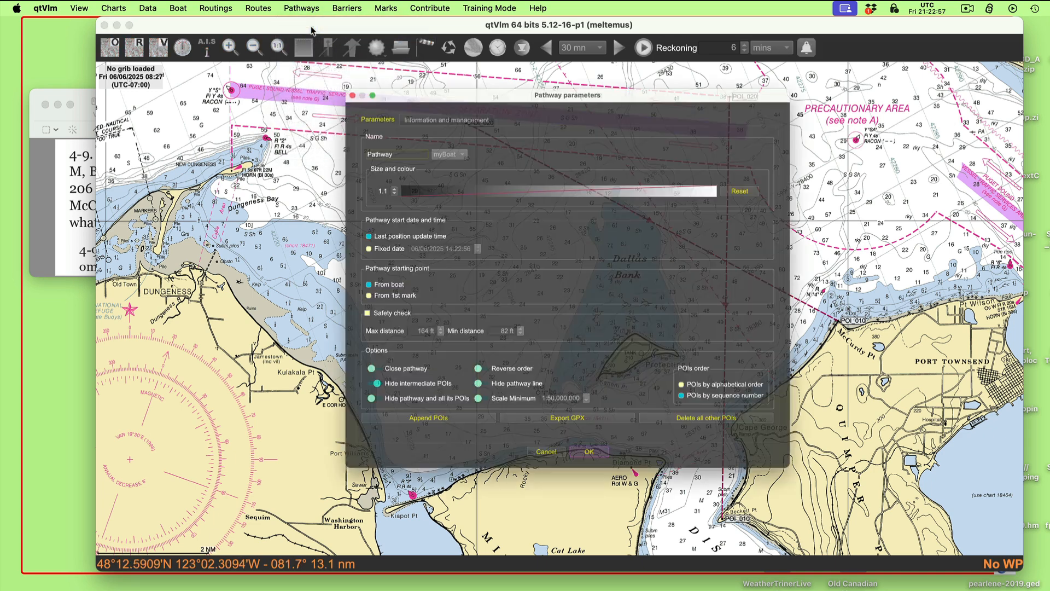
drag(401, 127, 306, 116)
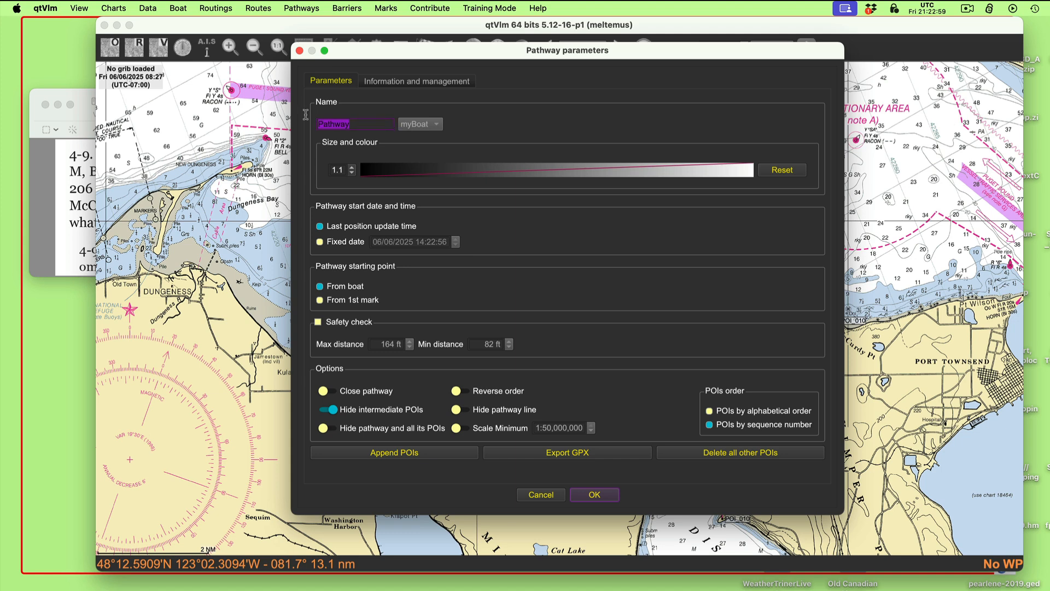
text(Protection is tank)
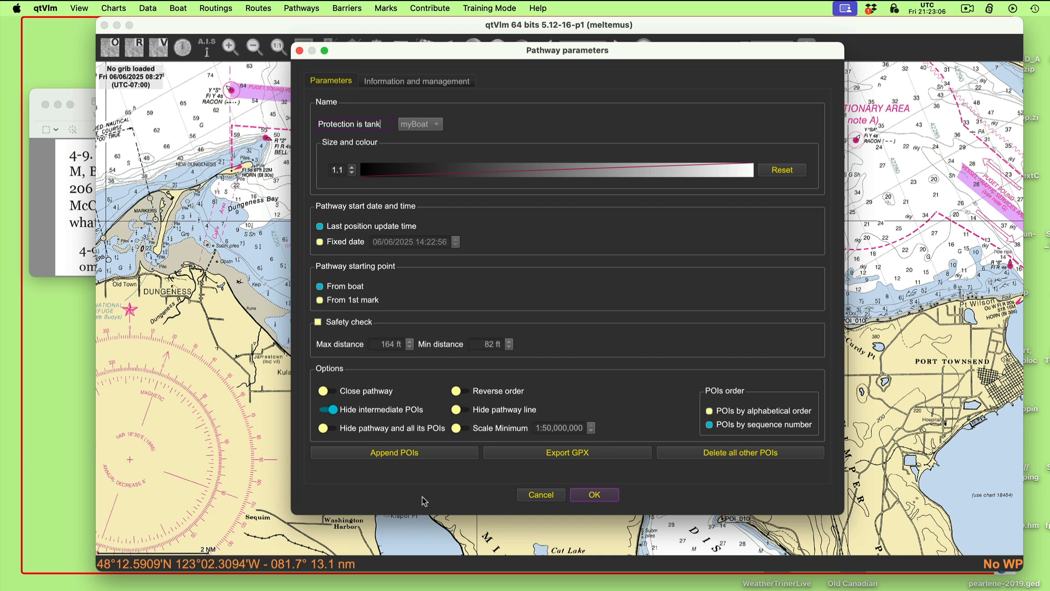
click(486, 396)
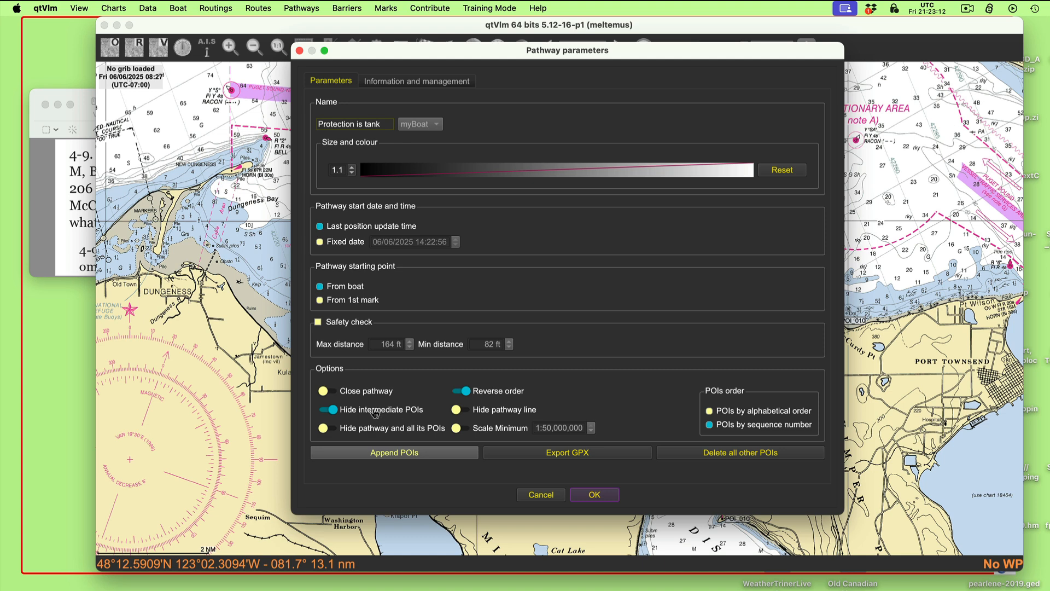
click(339, 302)
click(602, 501)
click(489, 392)
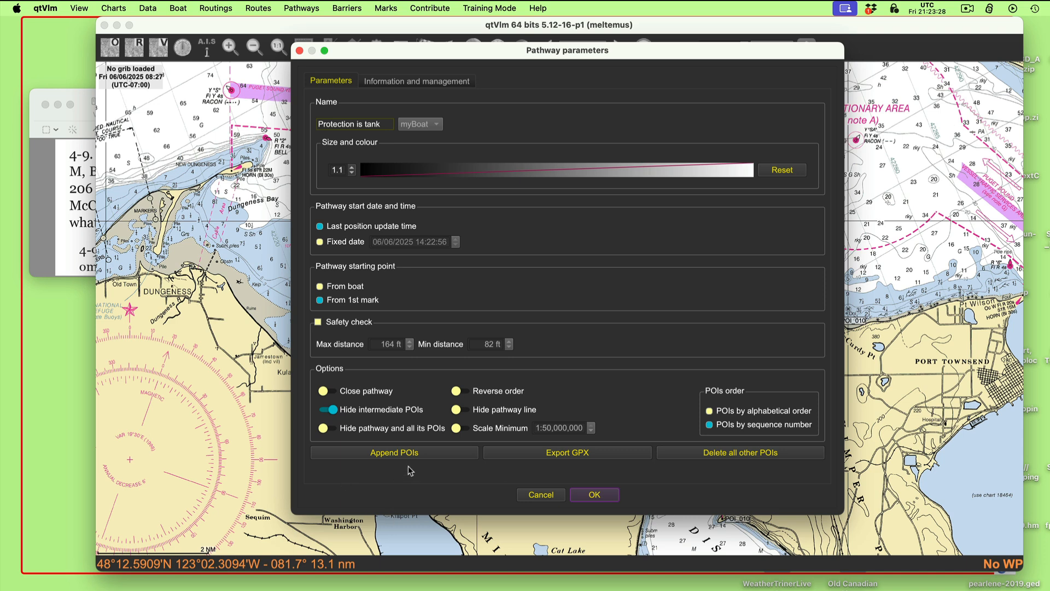
- Append two POIs to the Protection is tank pathway, one at the island's tank and one northeast in the Precautionary Area
click(427, 457)
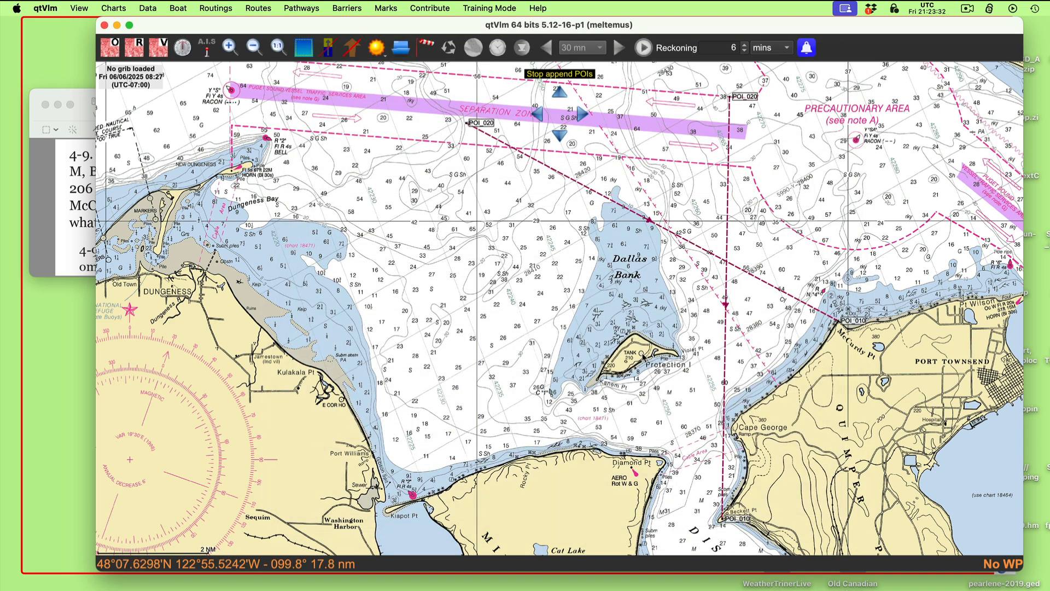
click(643, 354)
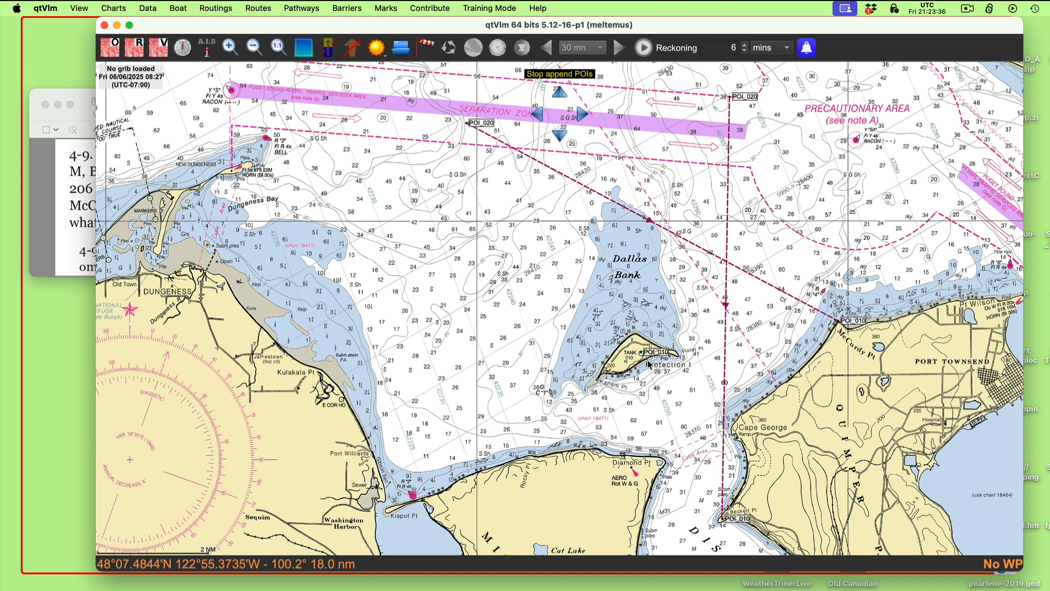
click(828, 167)
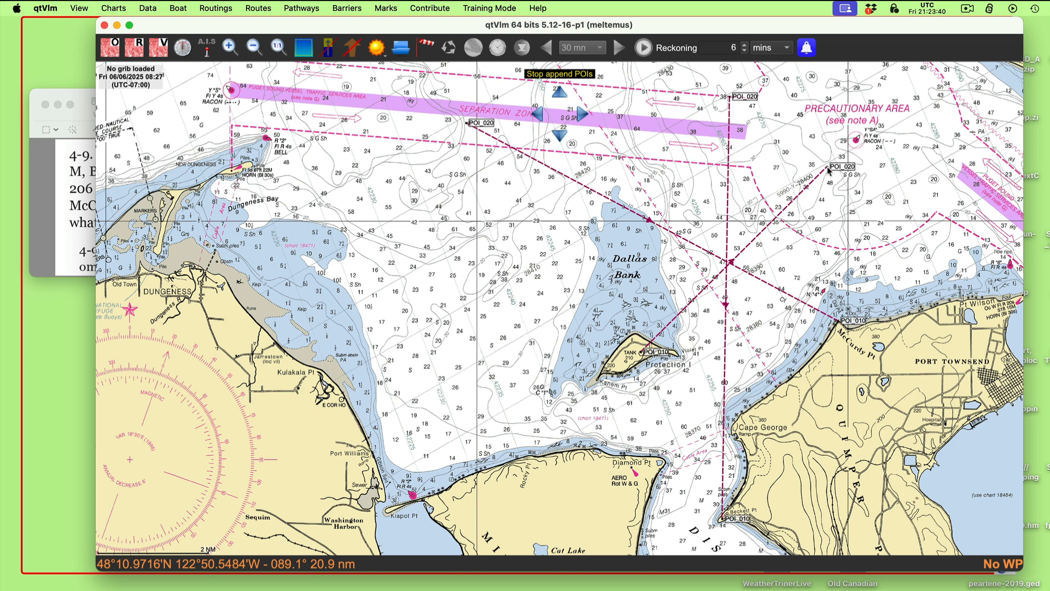
key(Escape)
- Reverse the direction of the Protection is tank pathway so it runs from the outer mark to the tank
right_click(814, 179)
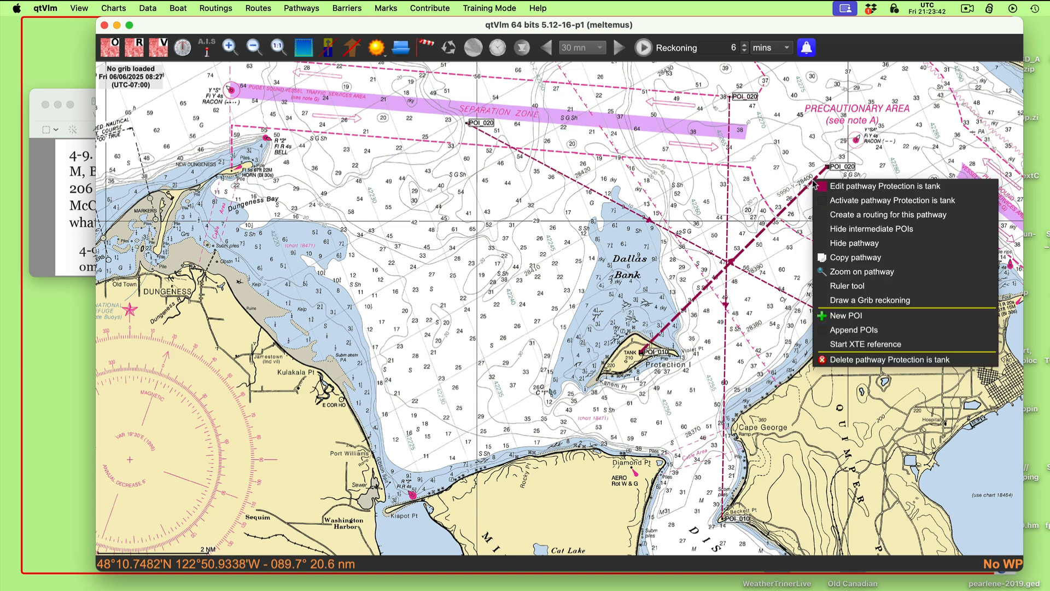
click(843, 186)
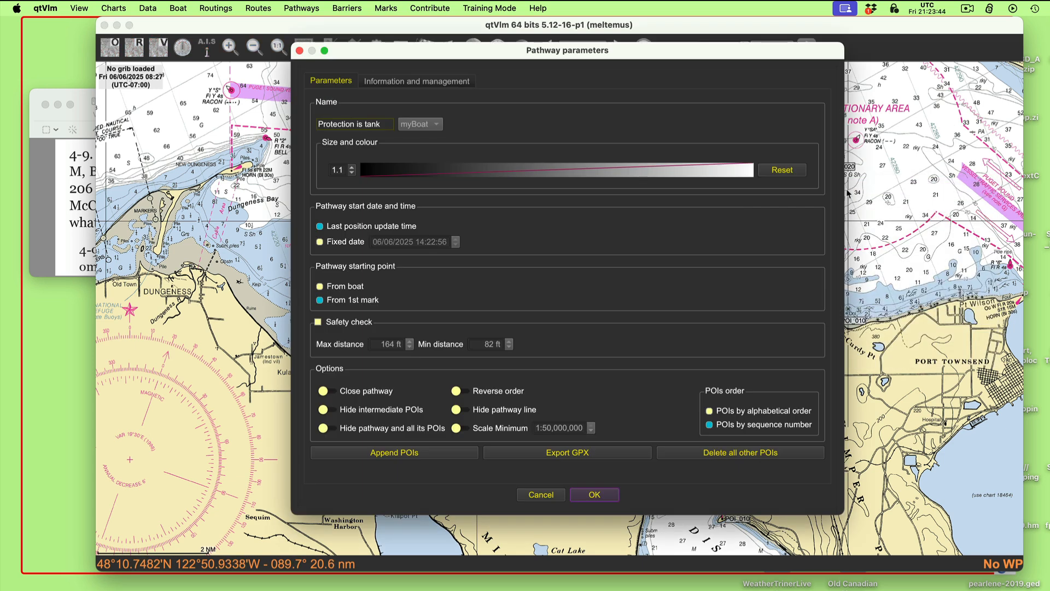
click(486, 393)
click(595, 496)
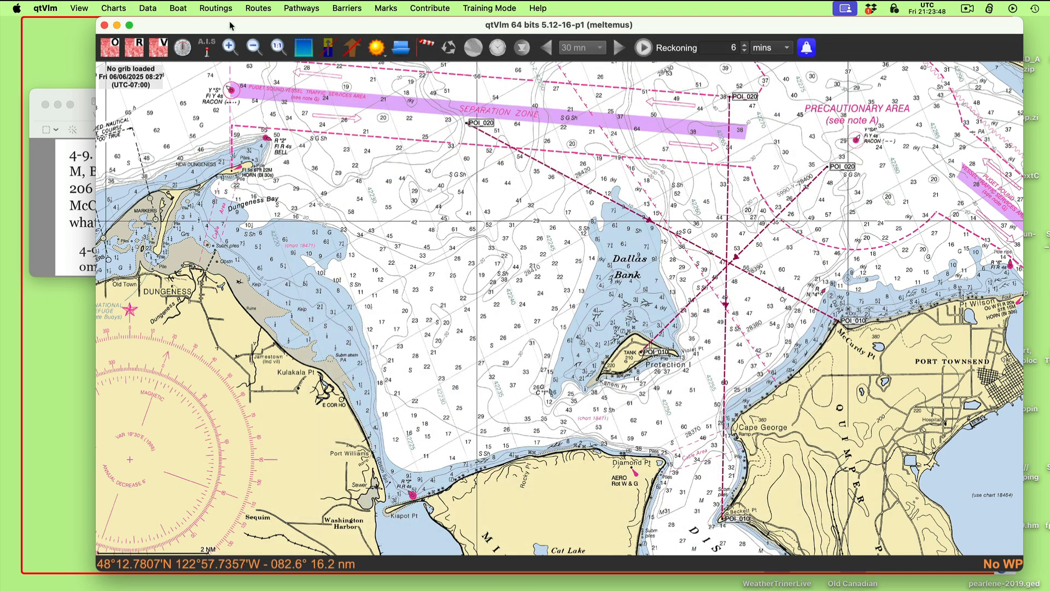
- Adjust the Protection is tank pathway's outer mark so the line bears 206° M to the tank
drag(229, 25, 154, 10)
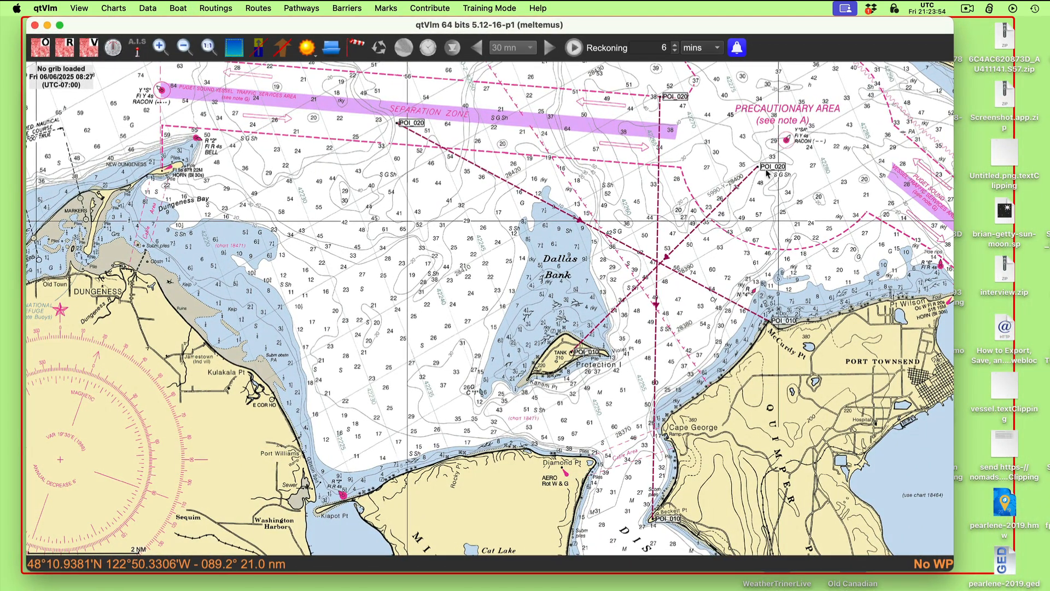
mouse_move(778, 167)
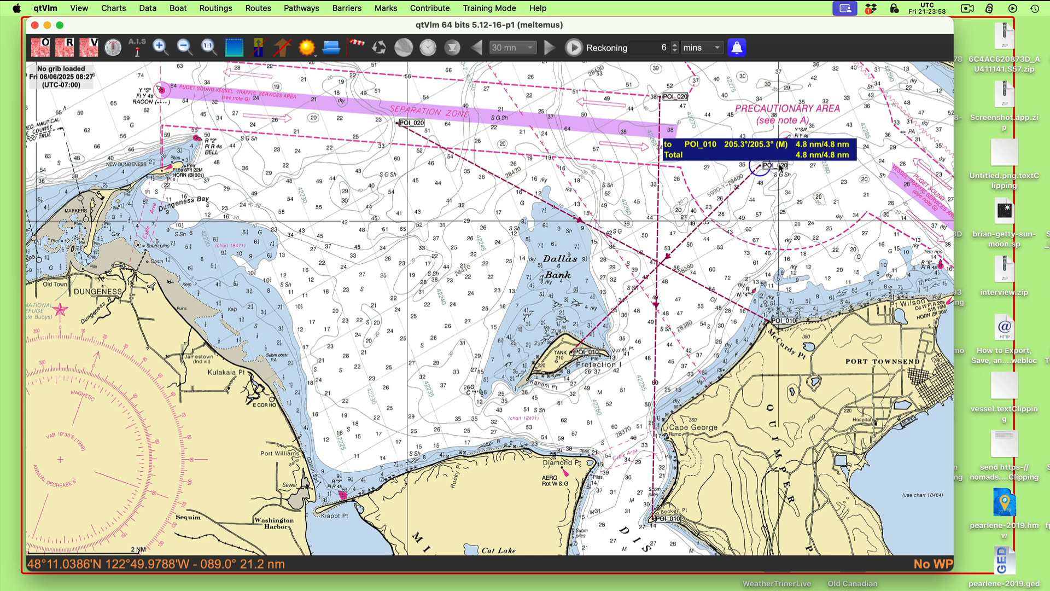
drag(781, 167, 781, 168)
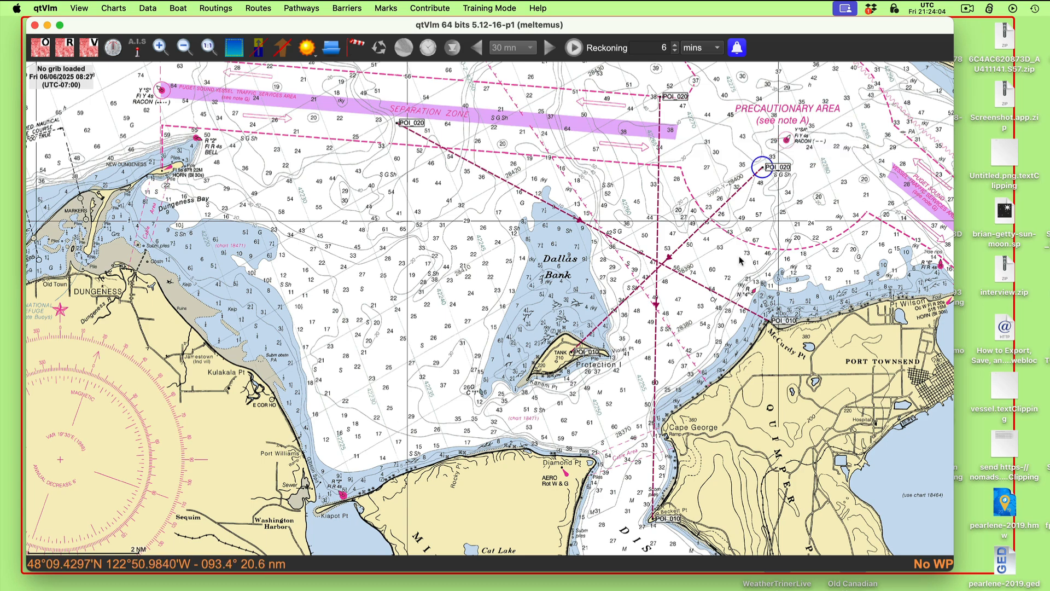
- Examine the crossing of the three bearing lines east of Dallas Bank and check the lines' magnetic bearings
scroll(692, 273, up, 3)
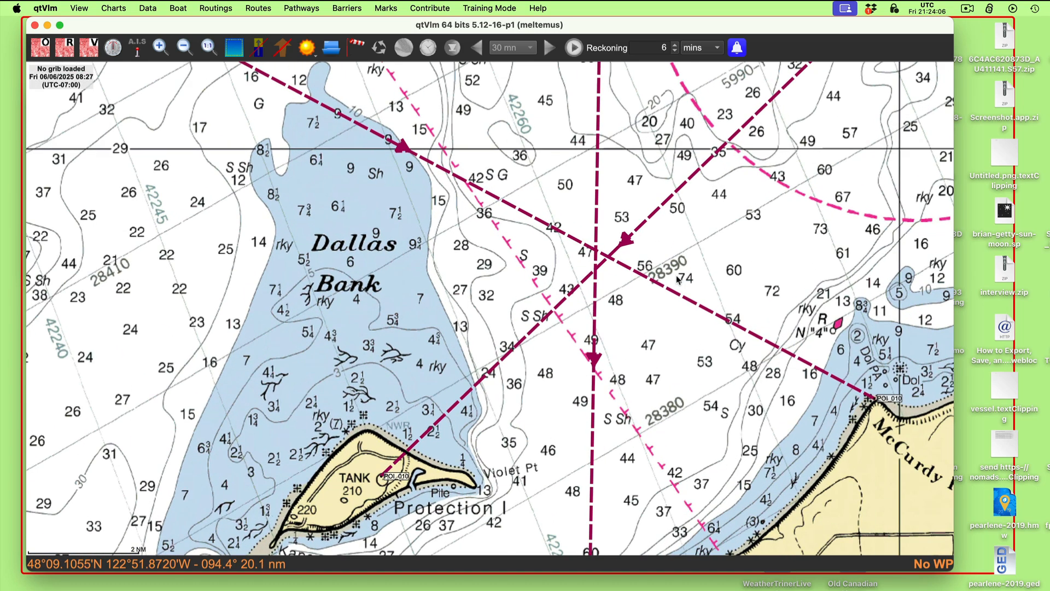
scroll(643, 292, up, 2)
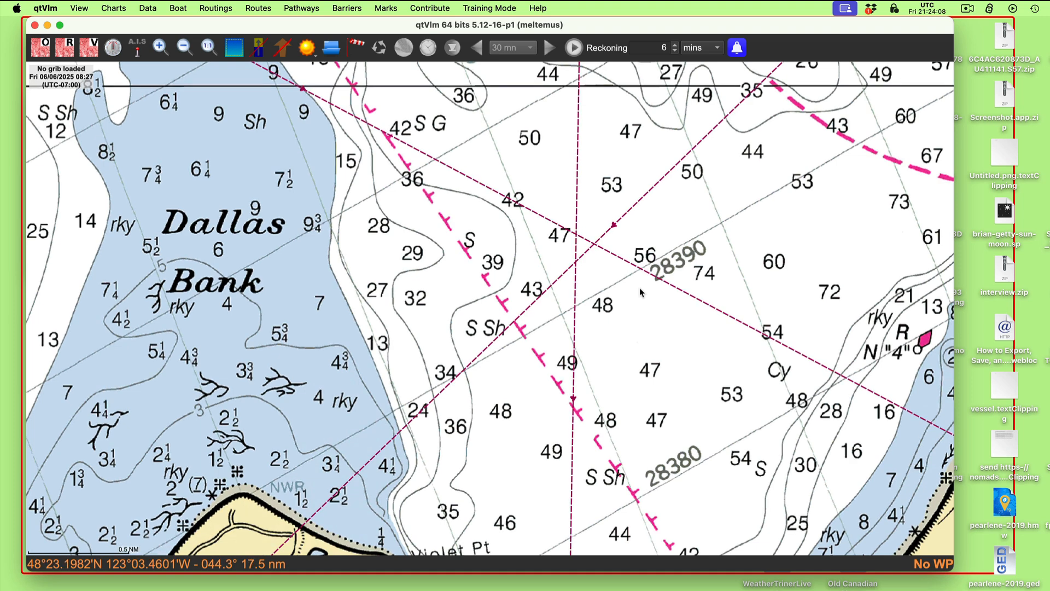
drag(684, 240, 704, 206)
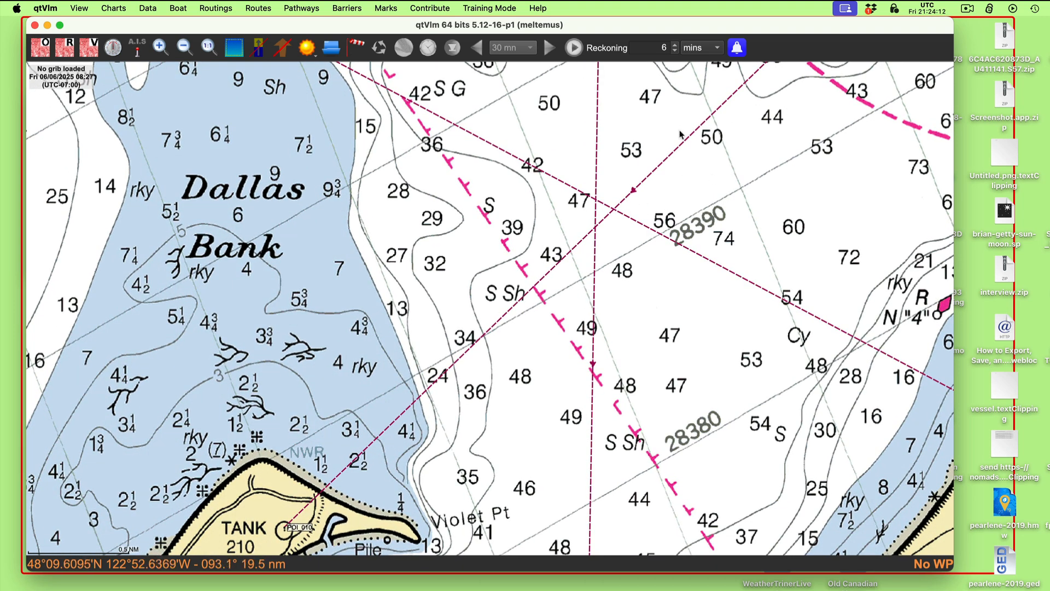
mouse_move(686, 142)
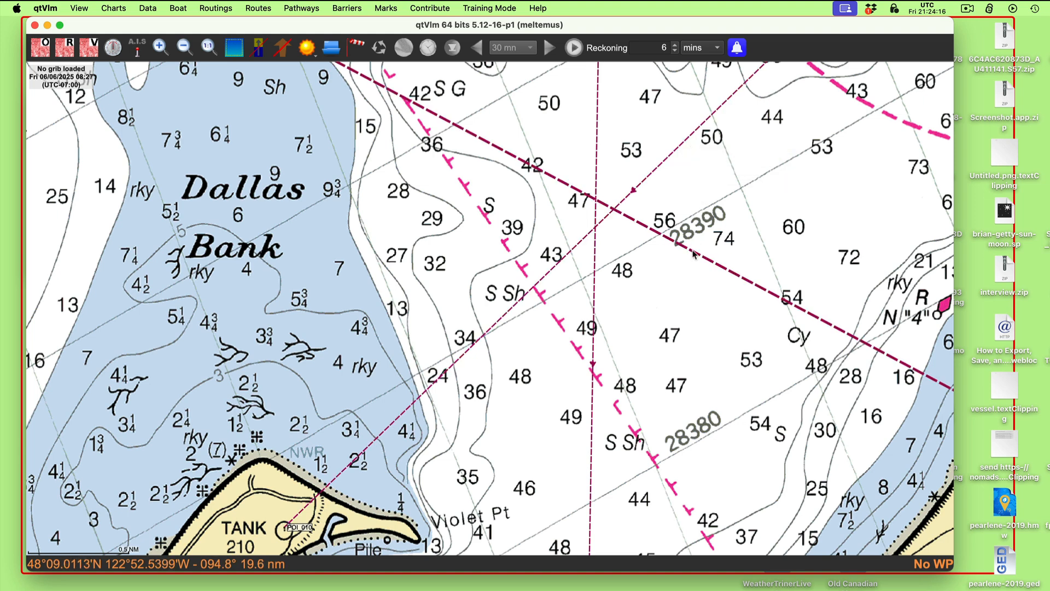
mouse_move(694, 253)
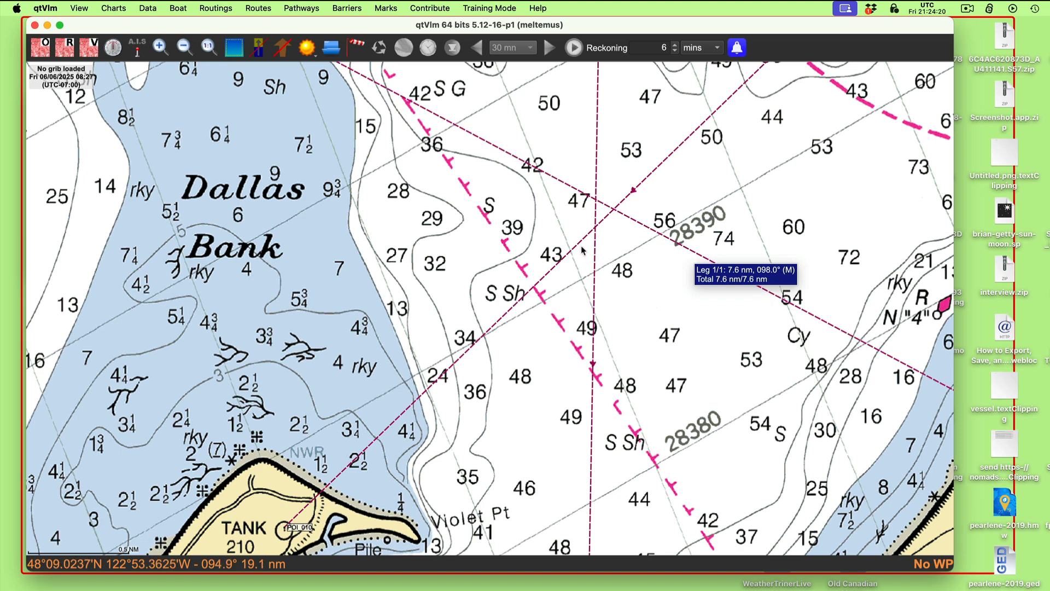
mouse_move(582, 245)
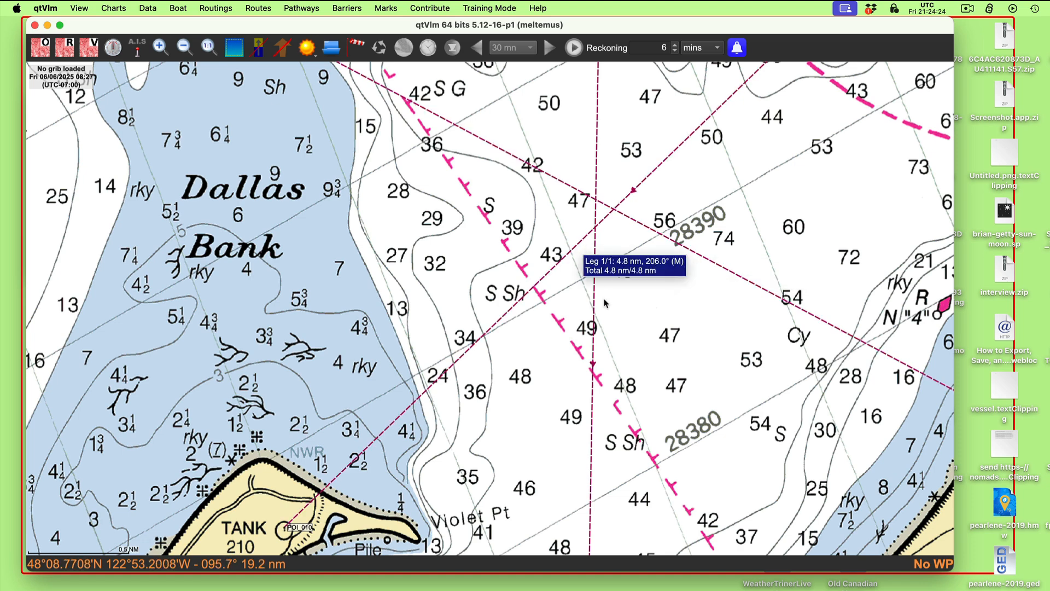
- Create a POI named 4-9 Fix and place it inside the small triangle formed by the three bearing lines east of Dallas Bank
mouse_move(595, 298)
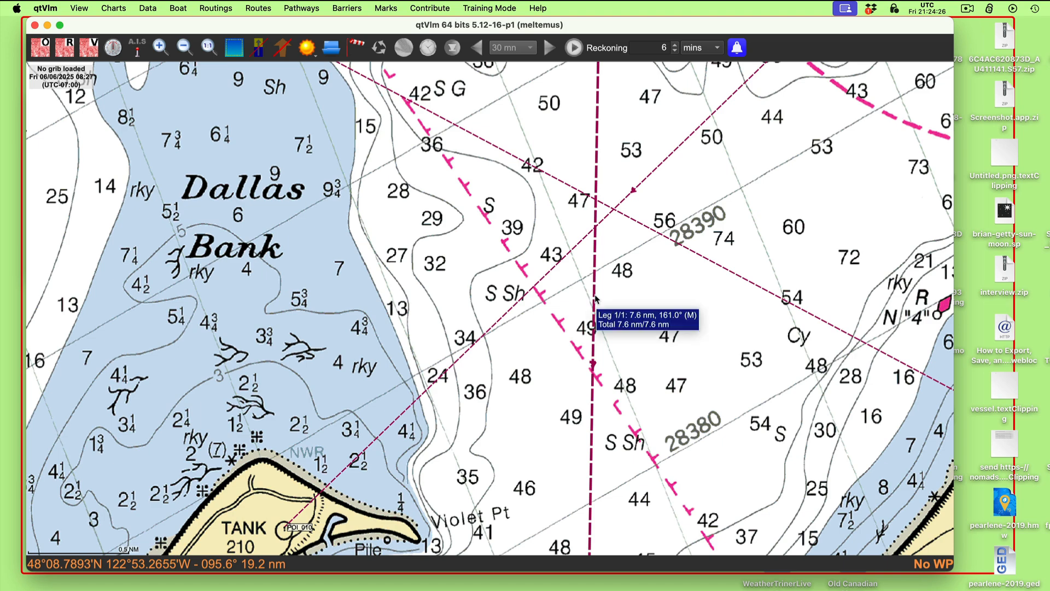
drag(323, 24, 384, 59)
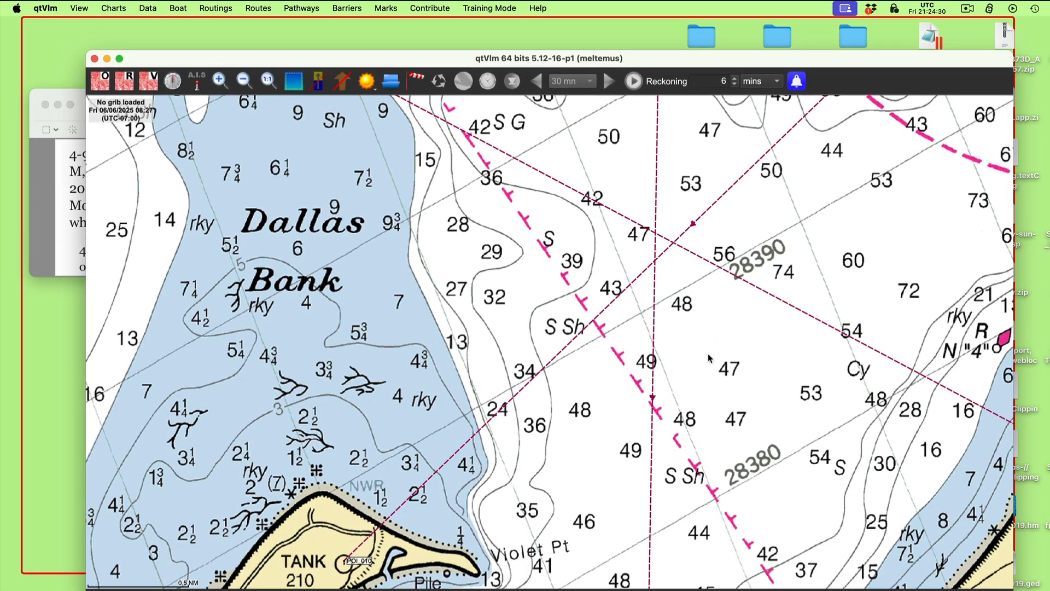
scroll(687, 323, up, 2)
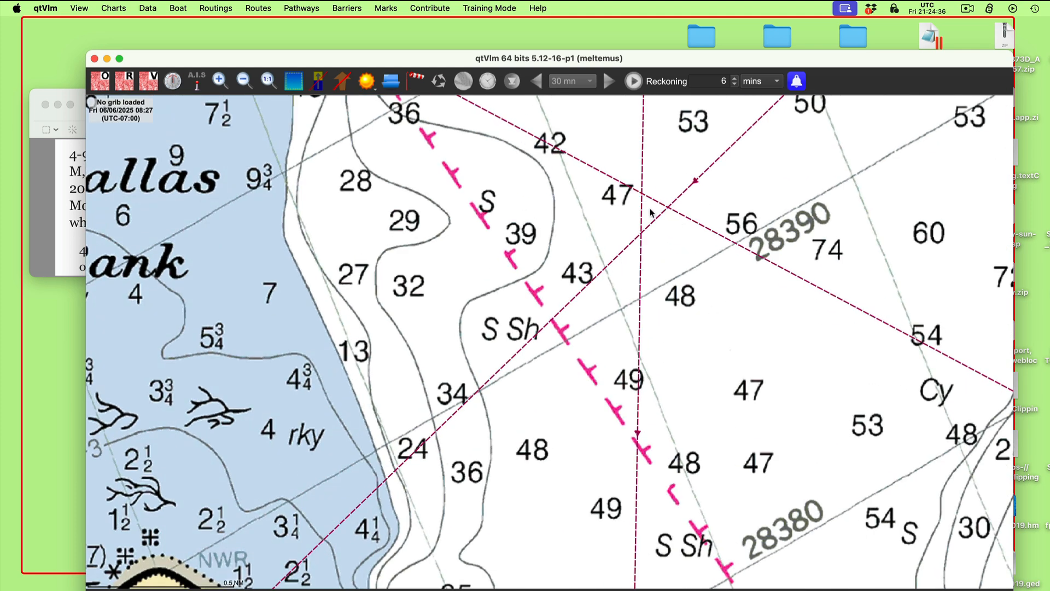
right_click(737, 188)
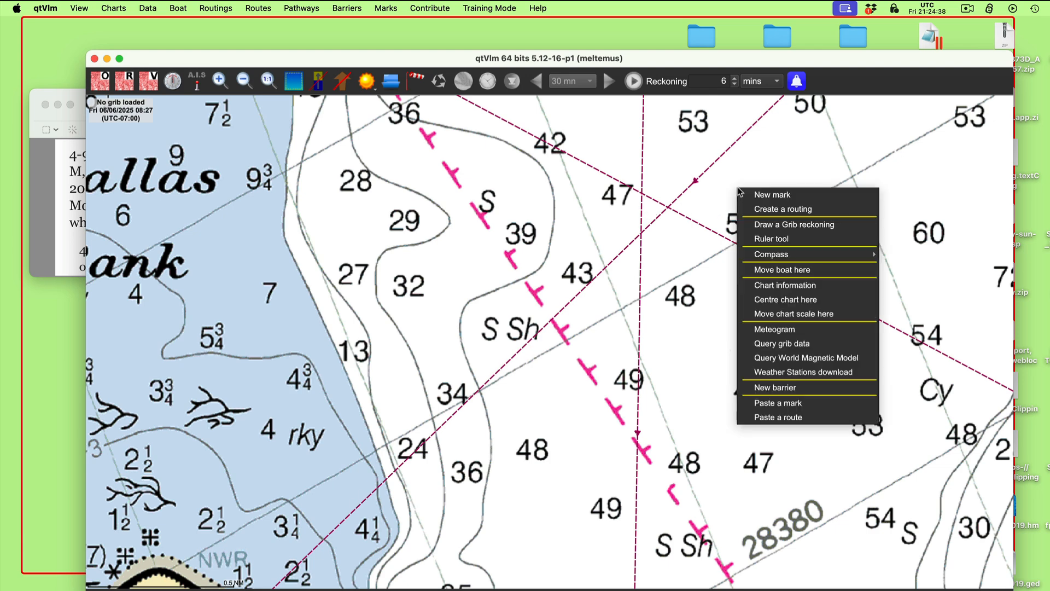
click(772, 195)
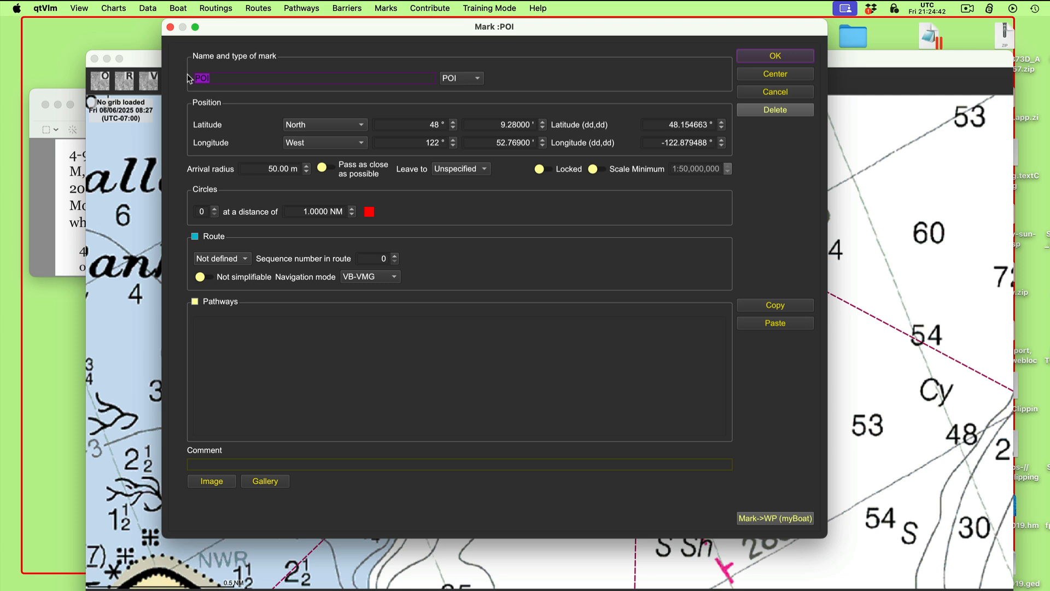
text(4-9mFix)
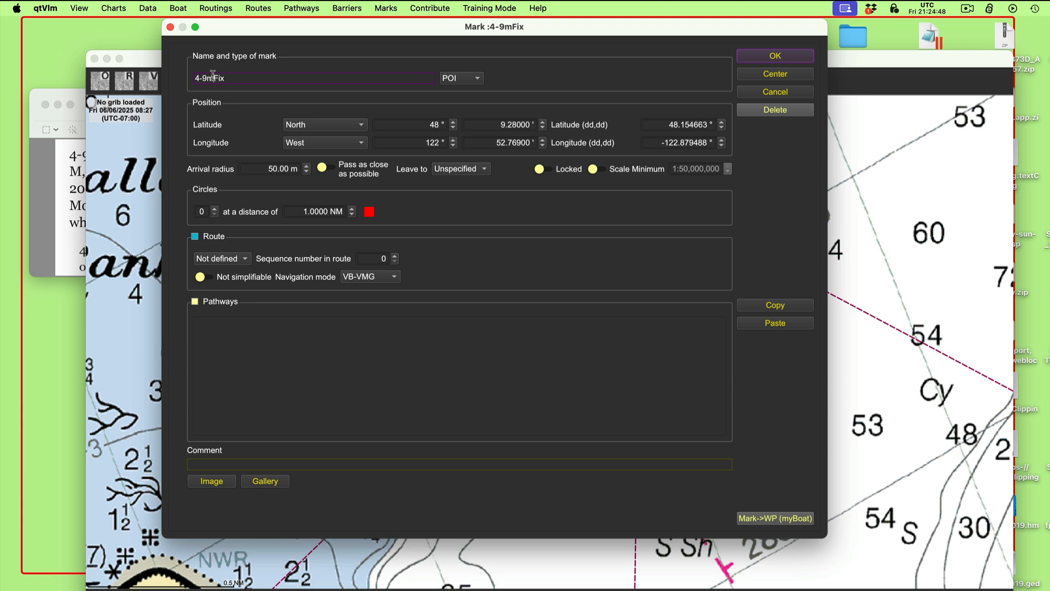
click(214, 75)
key(BackSpace)
click(782, 57)
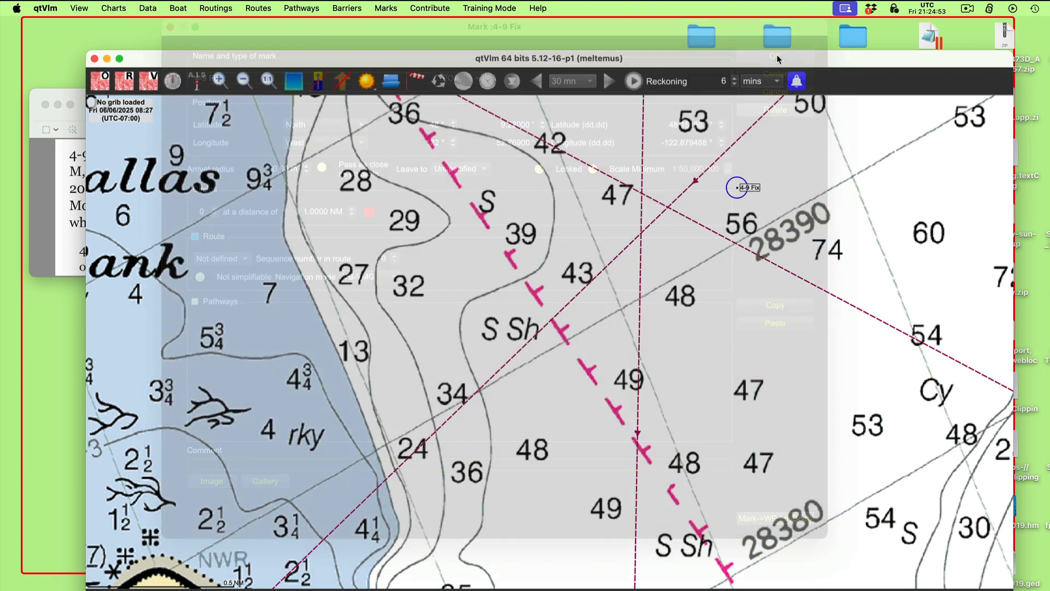
drag(759, 189, 669, 214)
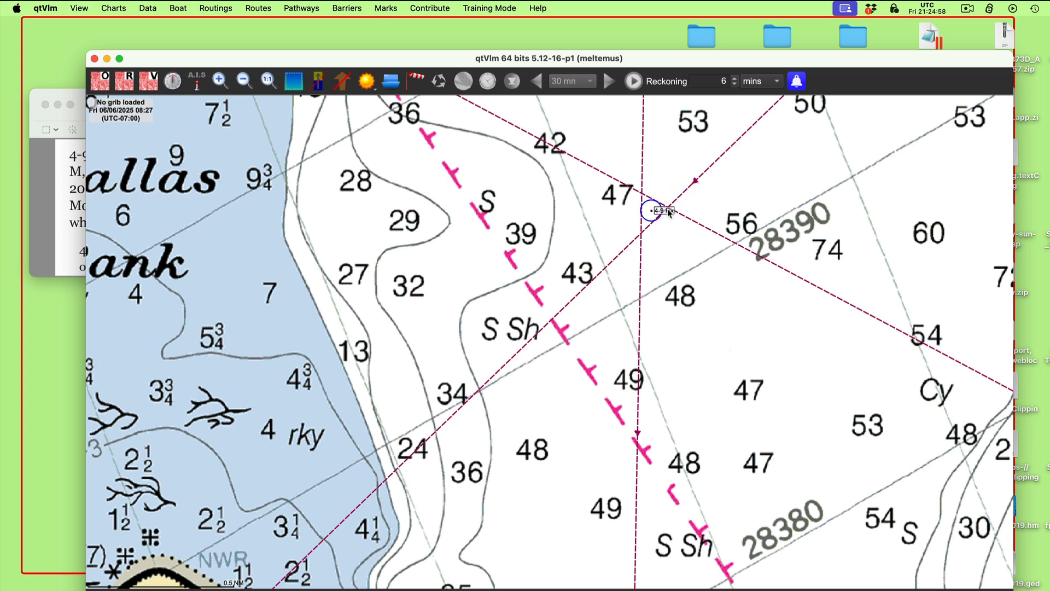
mouse_move(666, 213)
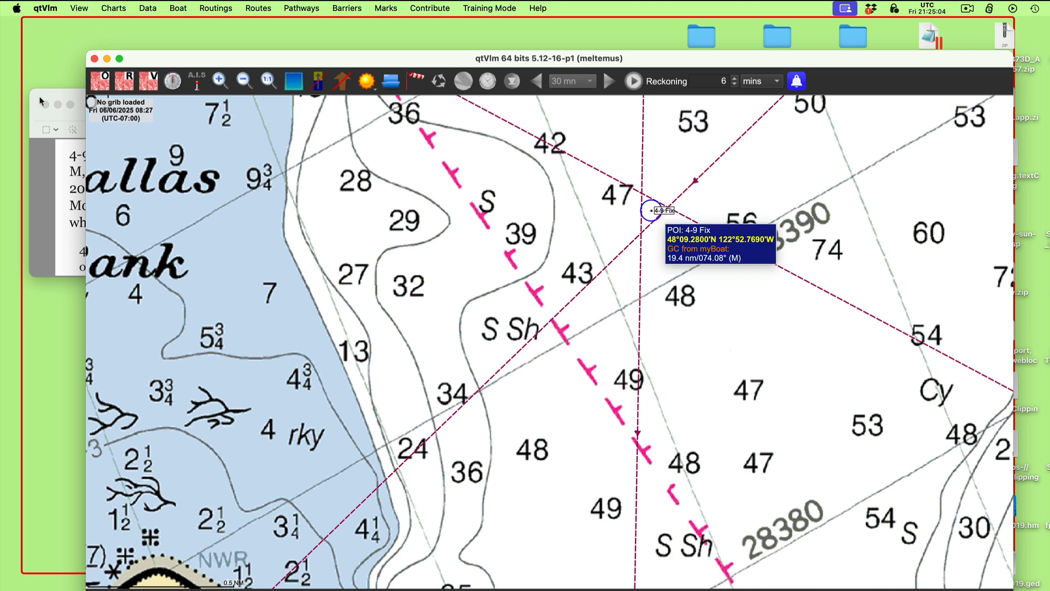
- Arrange workbook 4-9.png above the chart window so both are readable, and compare the 4-9 Fix with the printed answers
click(48, 121)
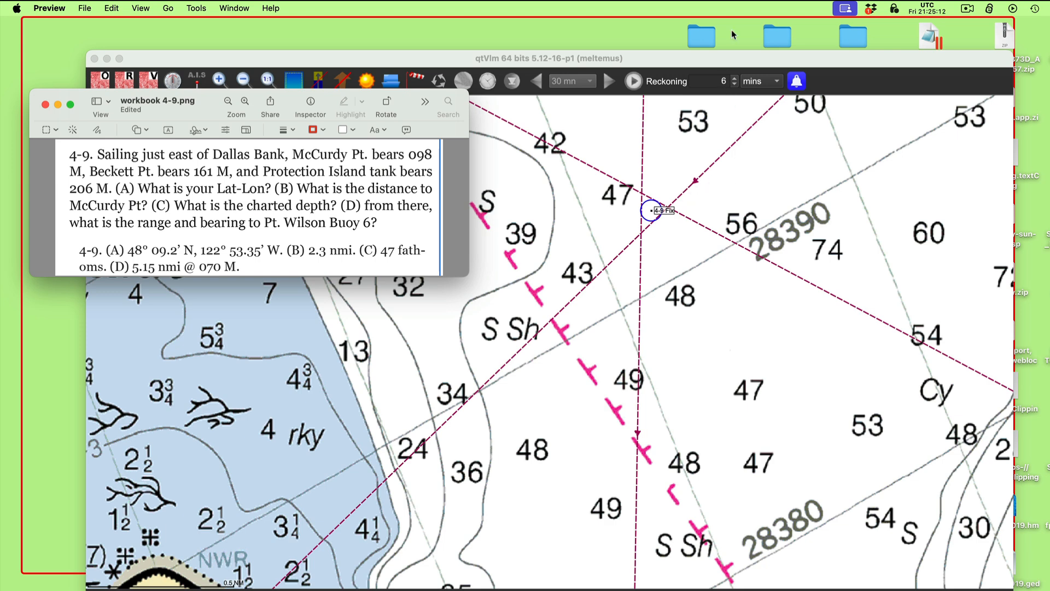
drag(721, 52, 688, 222)
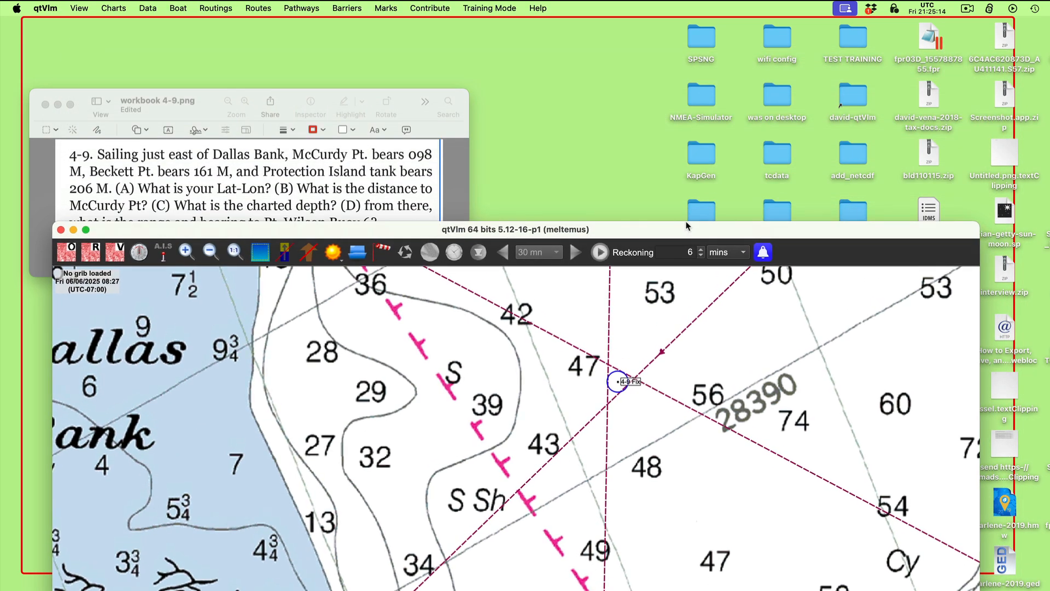
click(448, 93)
drag(443, 99, 524, 26)
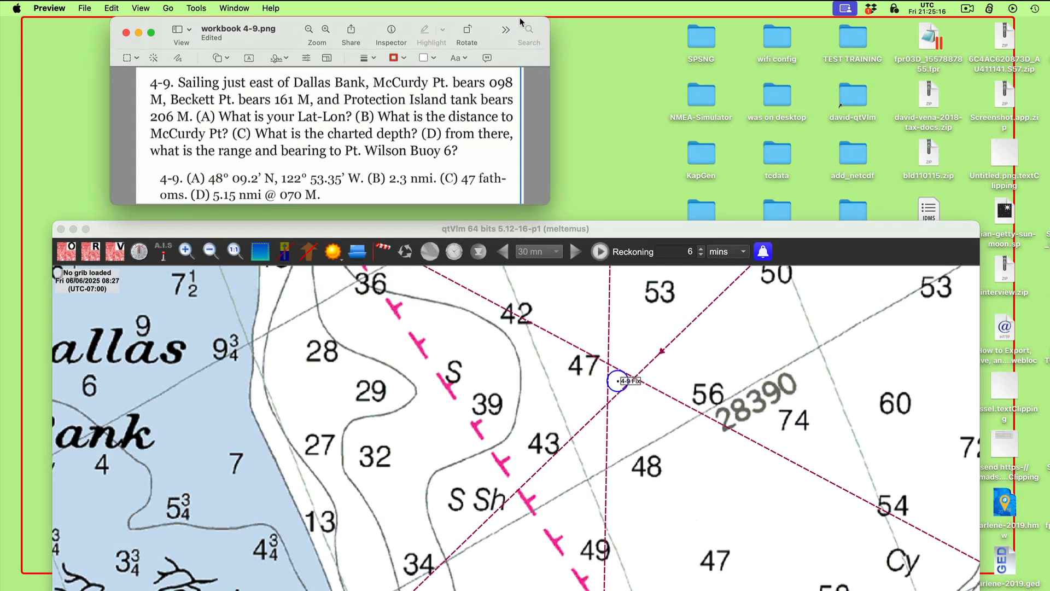
click(673, 432)
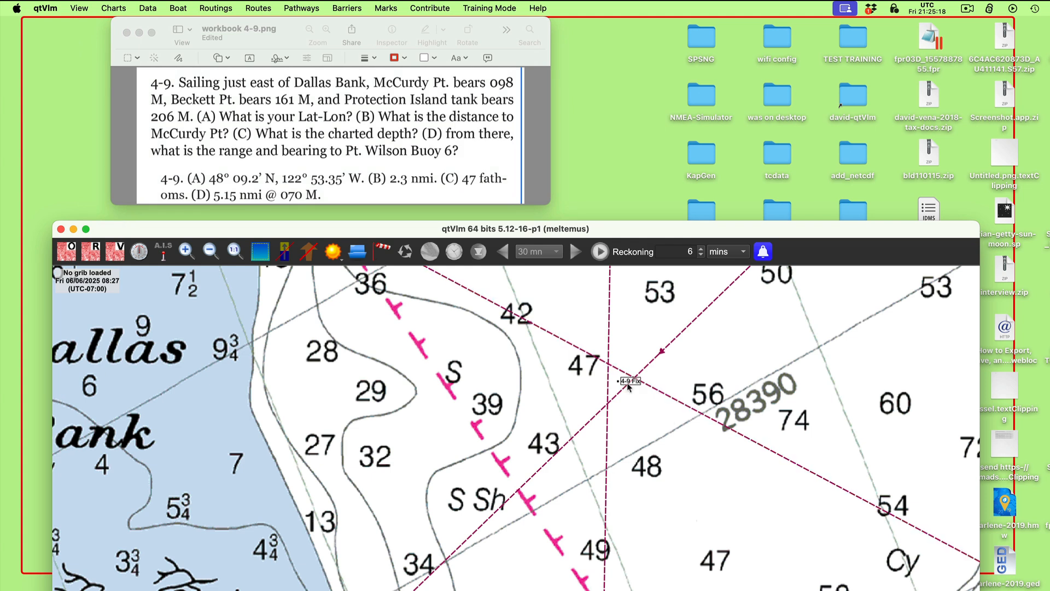
mouse_move(629, 385)
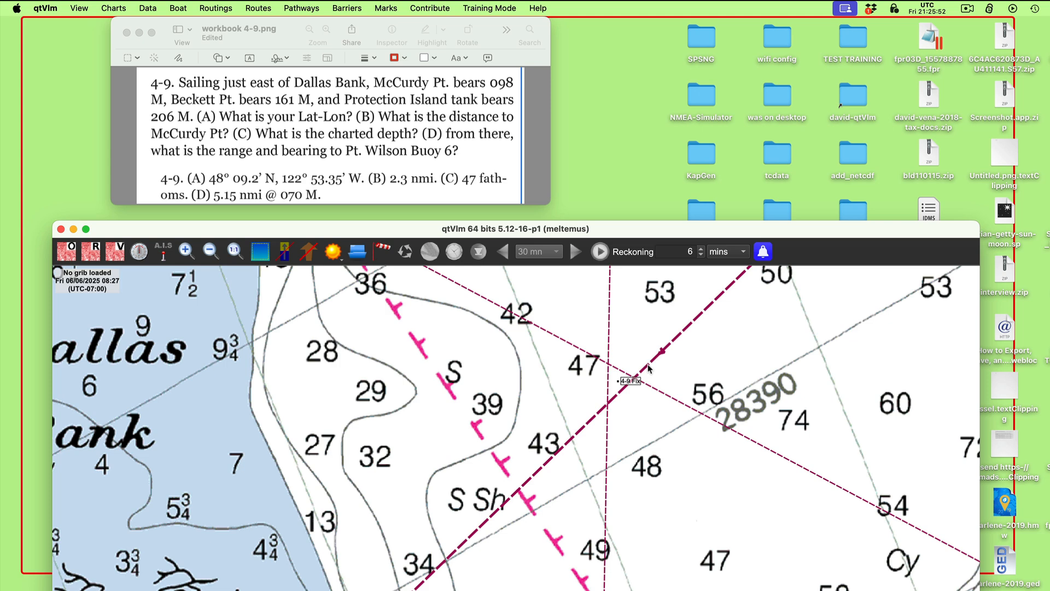
click(969, 9)
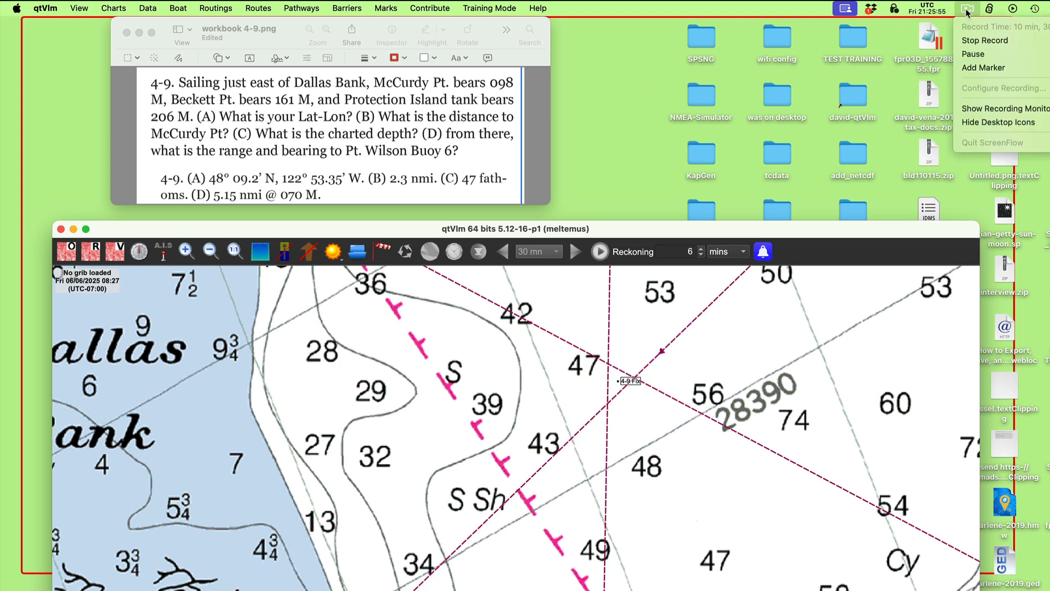